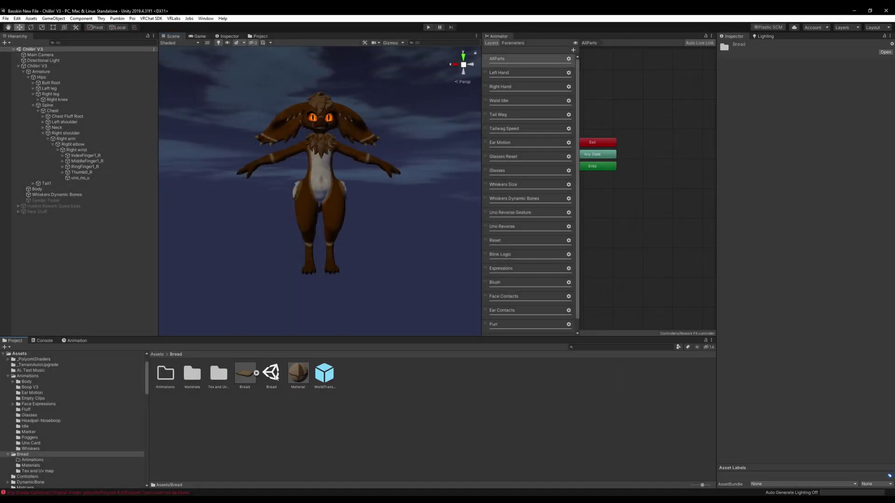
Add the Bread prefab under Chillin' V3 and unpack it completely
left_click(251, 429)
left_click_drag(260, 390, 40, 66)
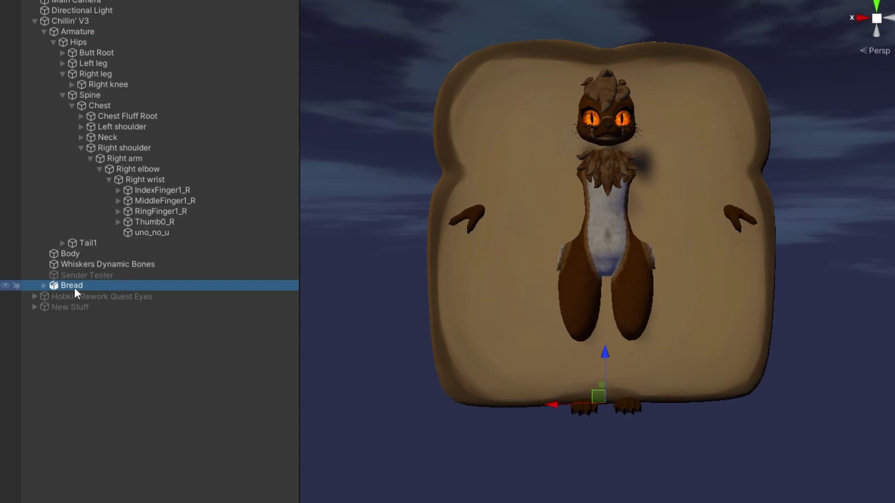
right_click(74, 287)
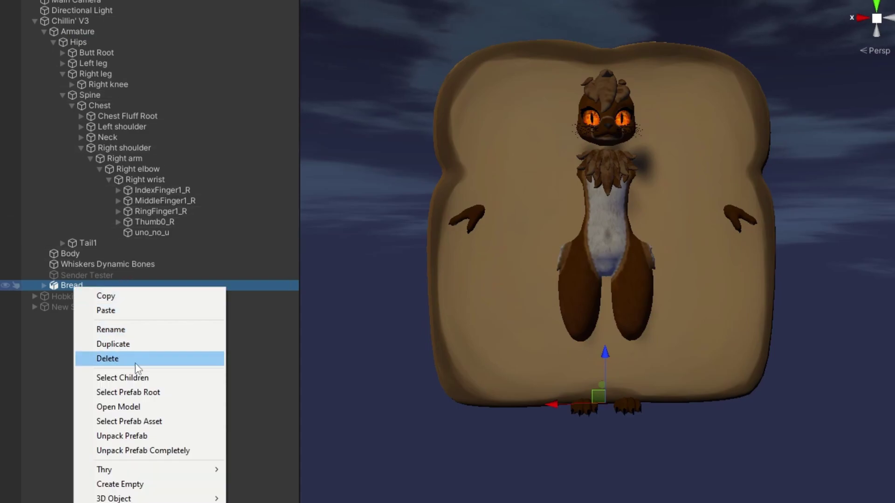
left_click(162, 448)
Scale the Bread object down to a small slice
key("r")
left_click_drag(601, 398, 566, 420)
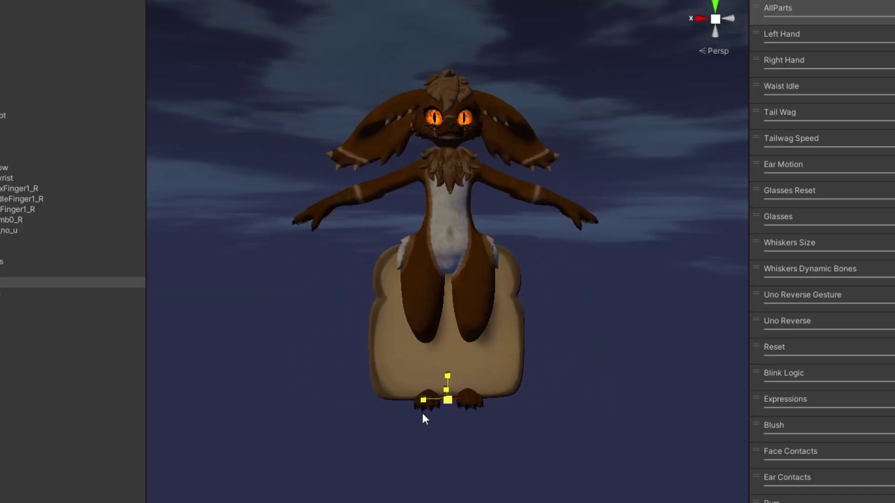
left_click_drag(448, 400, 415, 411)
Create an empty child of Chillin' V3 named 'Bread World'
key("w")
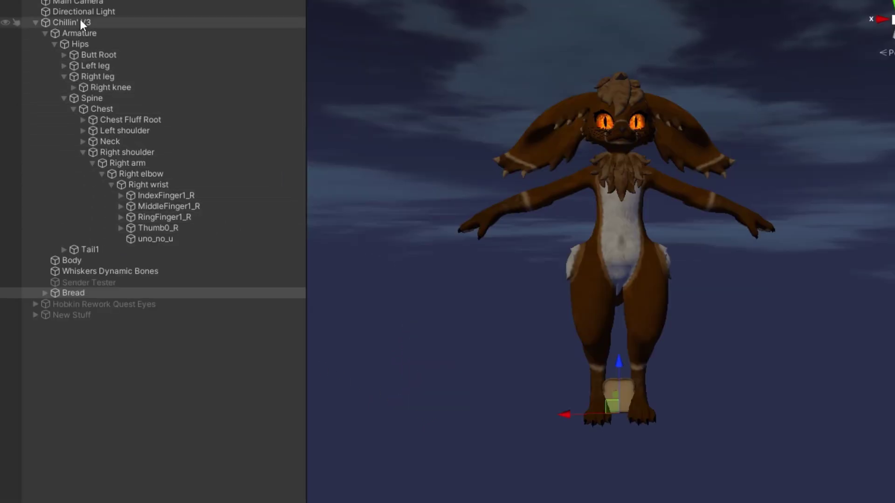
right_click(79, 21)
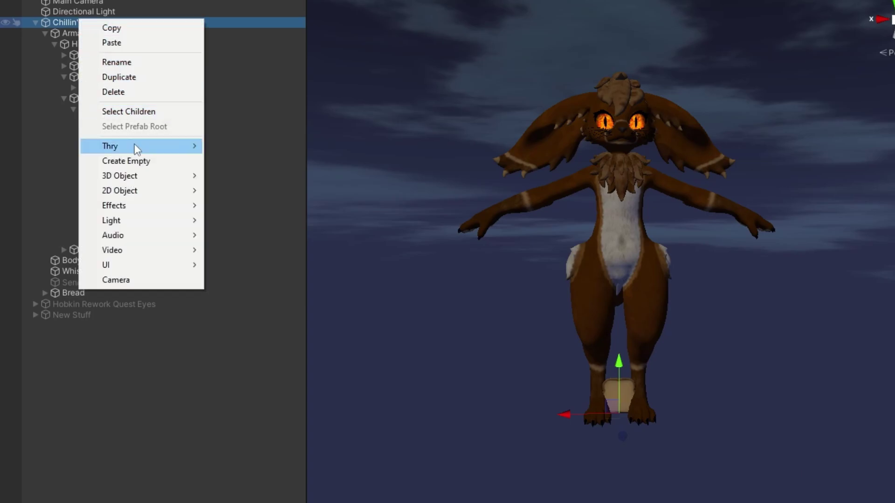
left_click(136, 160)
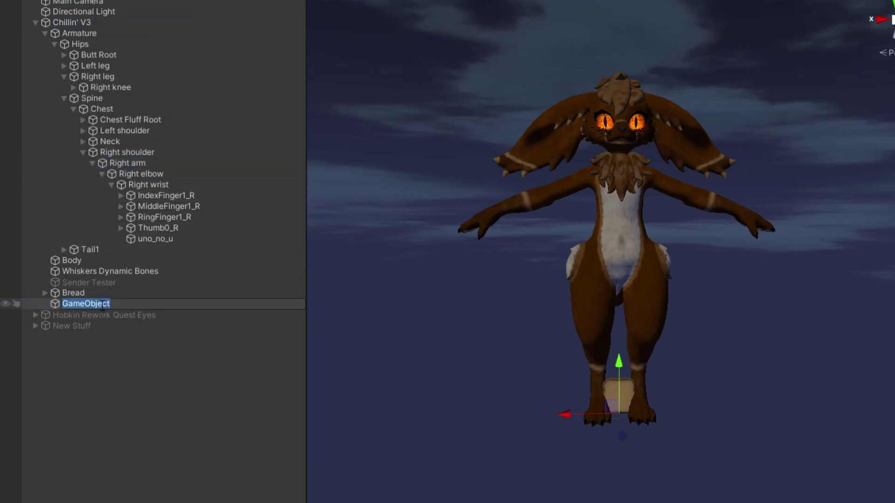
type("Br")
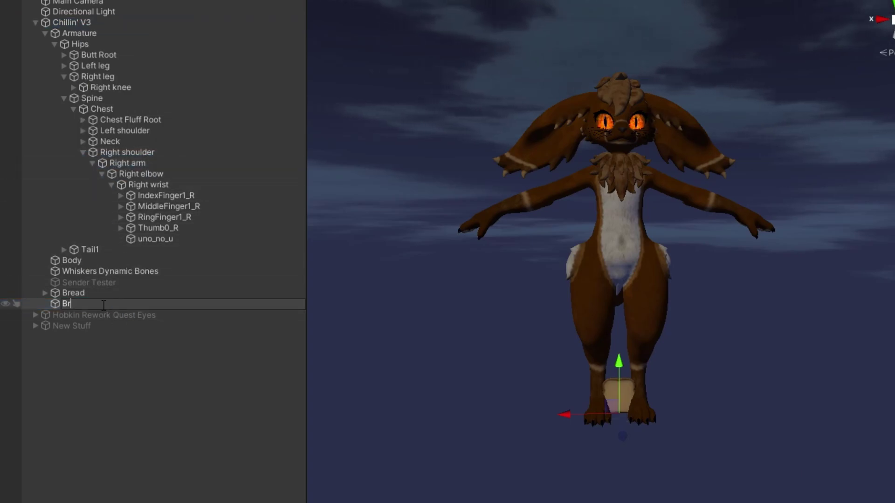
type("ead World")
key("Return")
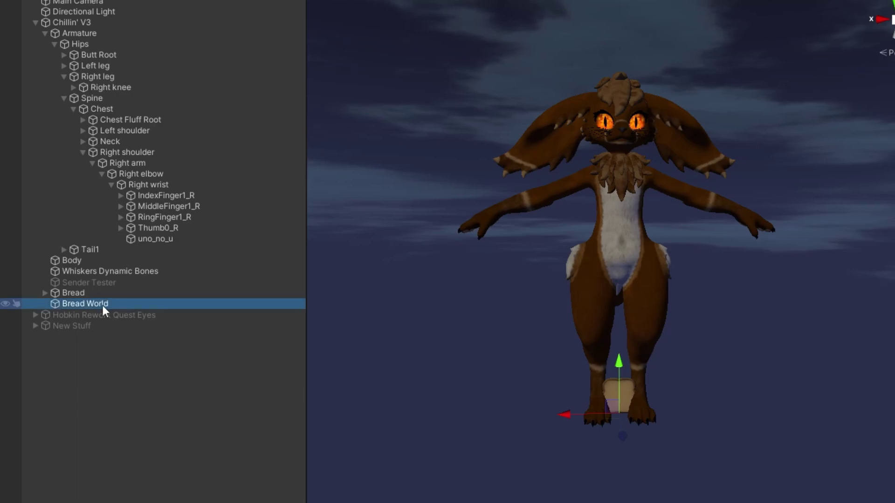
Add an empty 'Bread Container' under Bread World and move Bread inside it
right_click(103, 305)
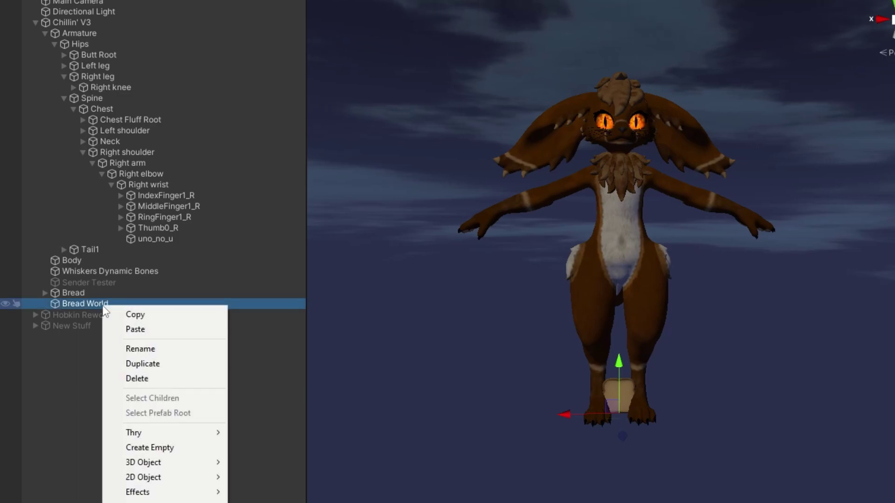
left_click(135, 452)
type("Brea")
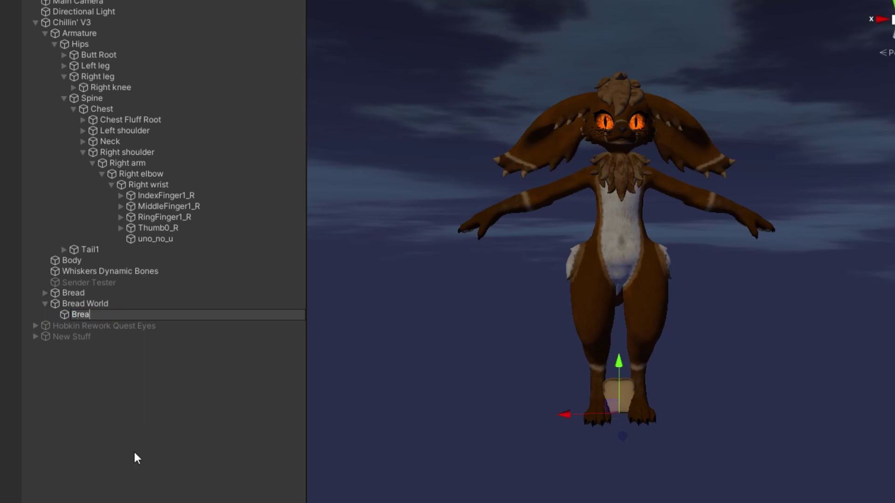
type("d Container")
key("Return")
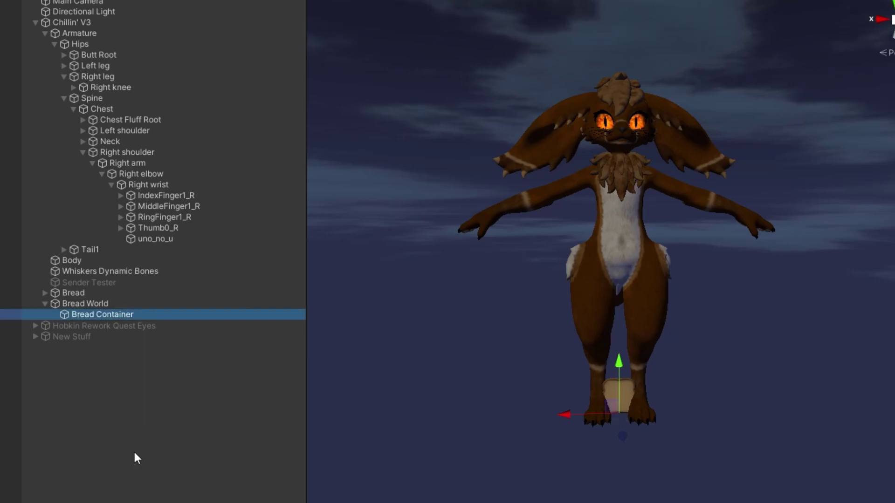
left_click_drag(65, 292, 115, 315)
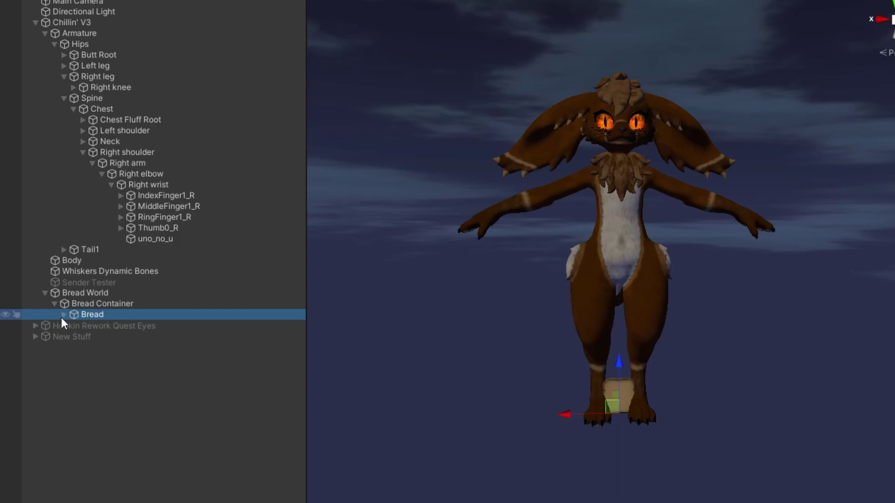
Give Bread World a Parent Constraint with one source slot, and create an empty root GameObject
left_click(77, 293)
left_click(629, 161)
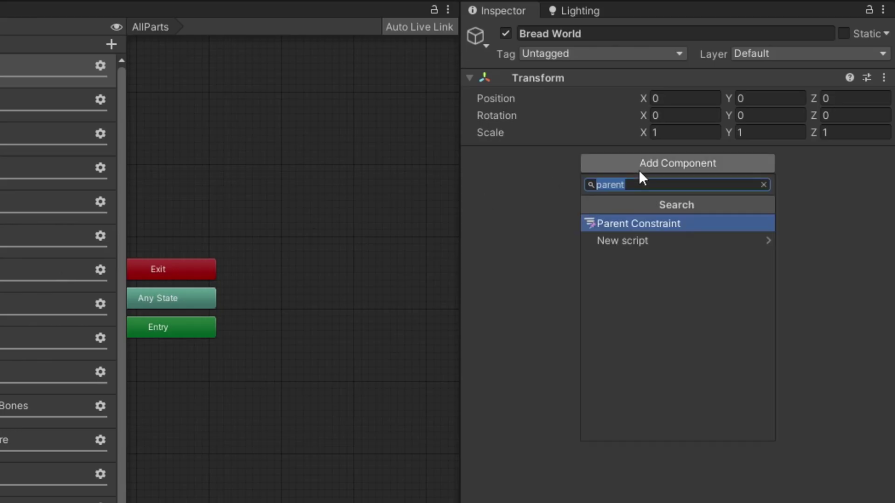
type("parent")
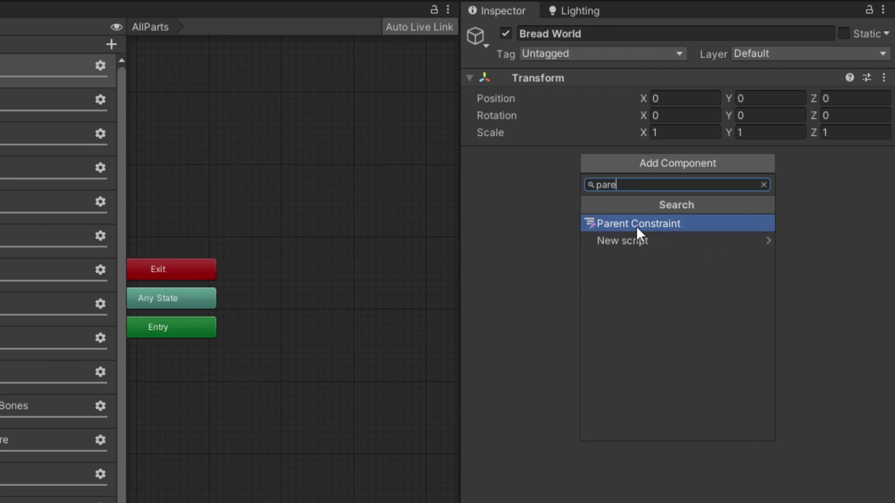
left_click(636, 225)
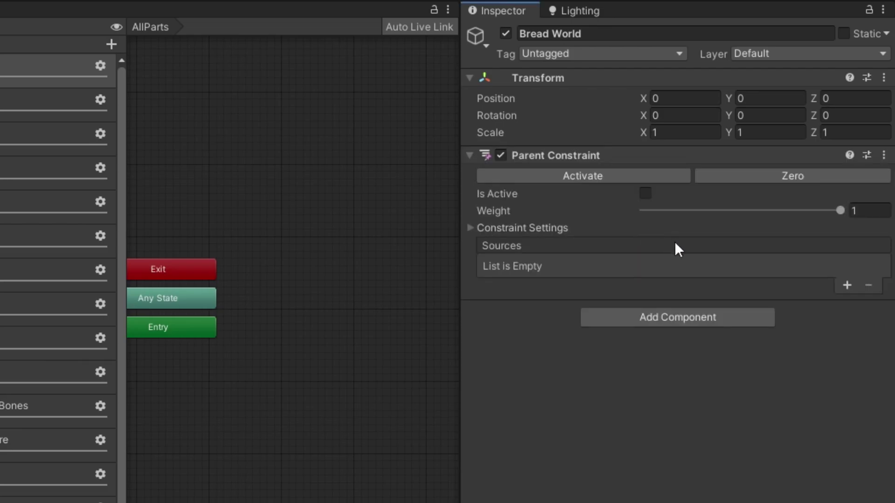
left_click(846, 285)
right_click(218, 214)
left_click(360, 436)
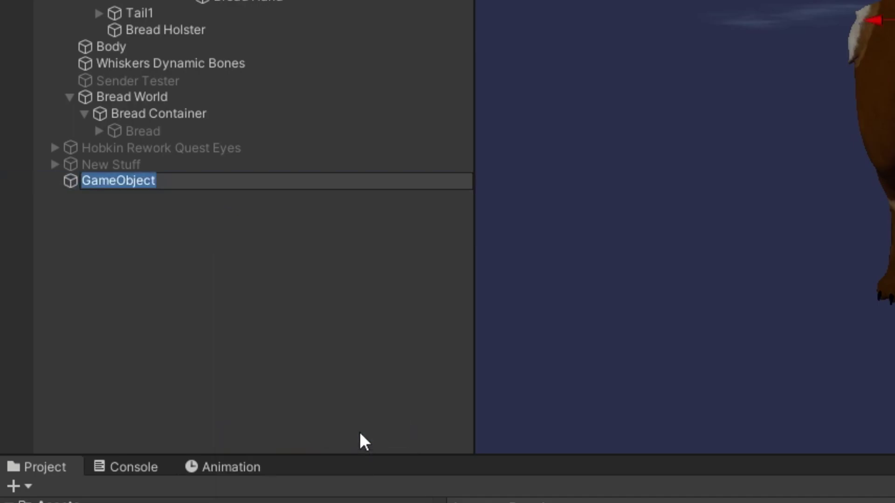
Rename the root object 'WorldTransform', position it at 0, 0, 0, and save it as a Bread-folder prefab
type("WorldTransform")
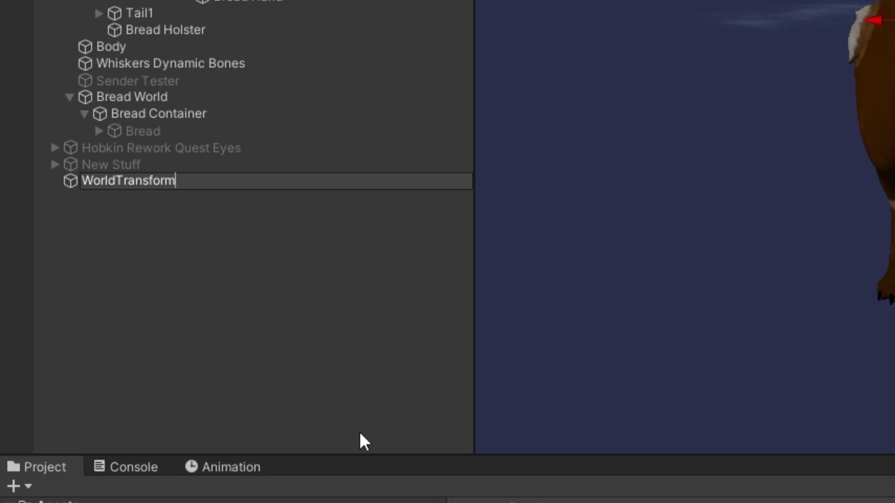
key("Return")
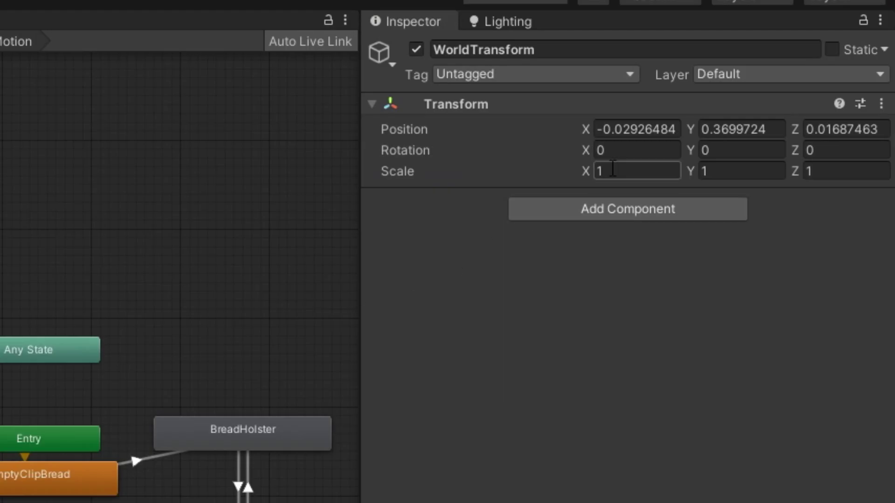
left_click(634, 131)
type("0")
left_click(740, 133)
type("0")
left_click(831, 130)
type("0")
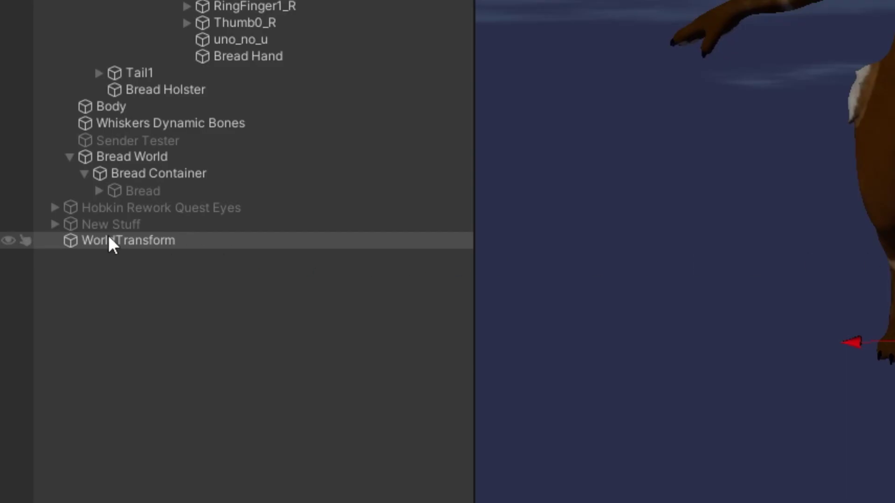
left_click(108, 235)
left_click_drag(108, 235, 463, 265)
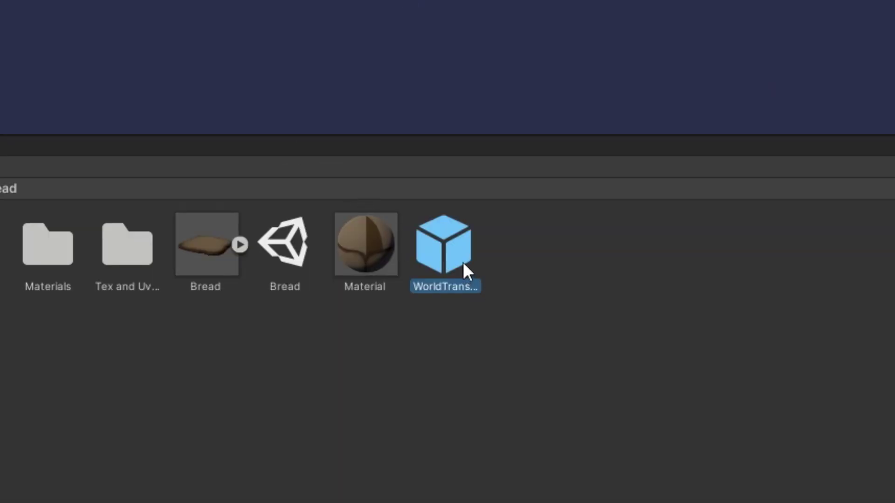
Delete WorldTransform from the scene
left_click(164, 249)
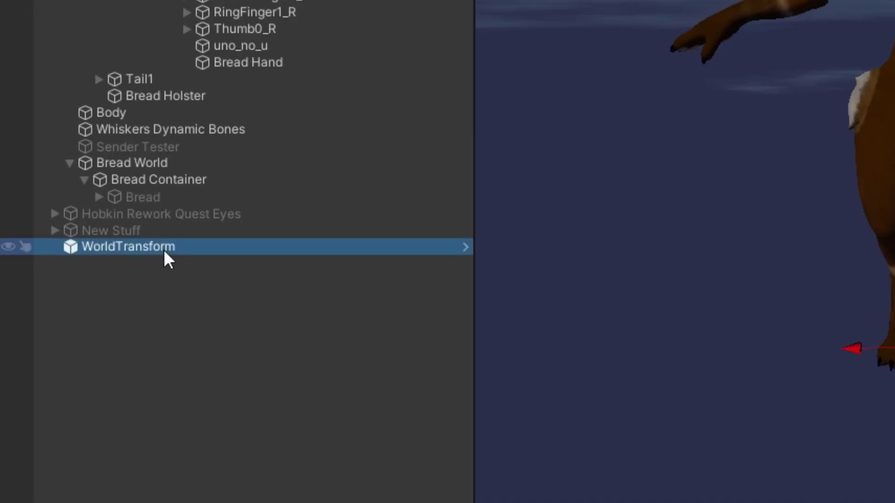
right_click(164, 249)
left_click(218, 364)
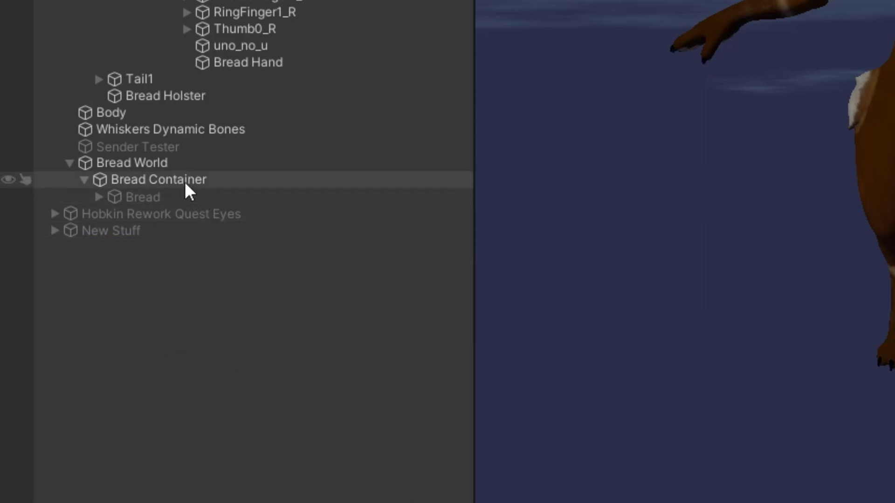
Set the WorldTransform prefab as Bread World's Parent Constraint source and zero it
left_click(174, 164)
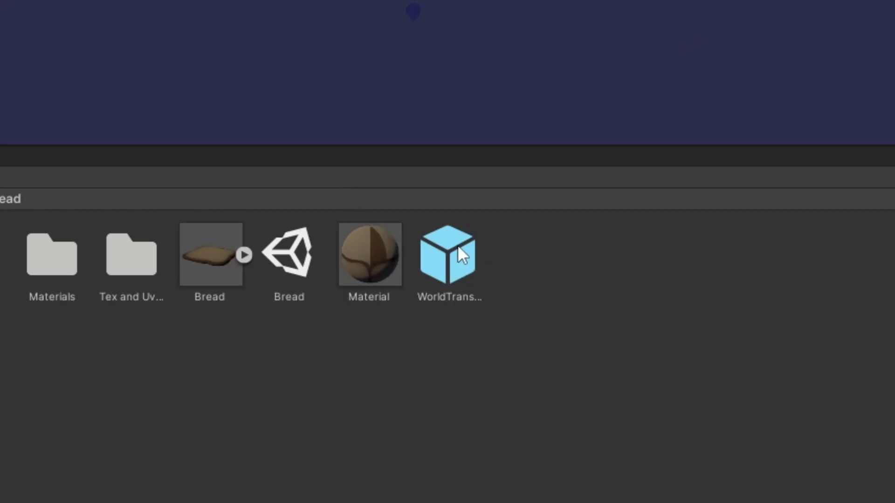
left_click_drag(455, 254, 620, 240)
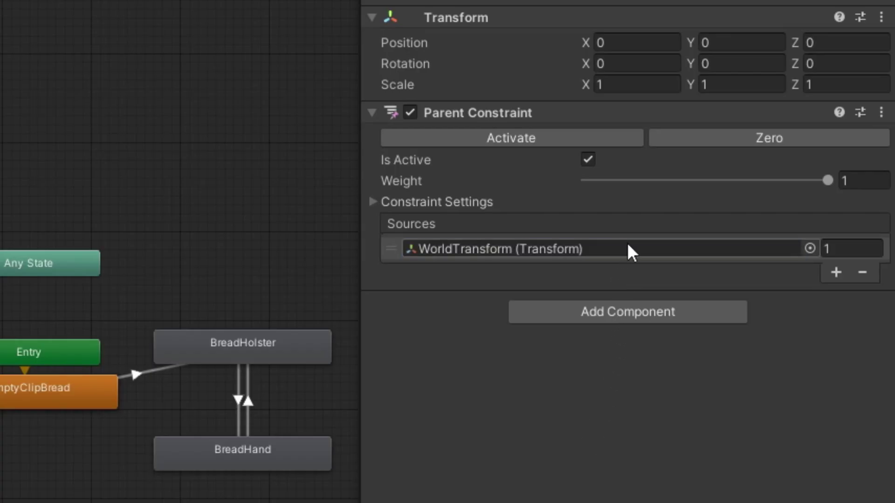
left_click(743, 146)
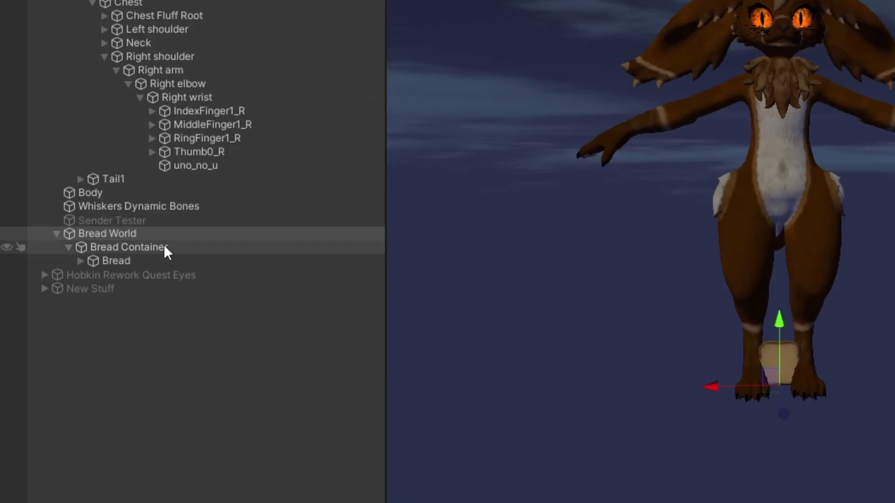
left_click(161, 247)
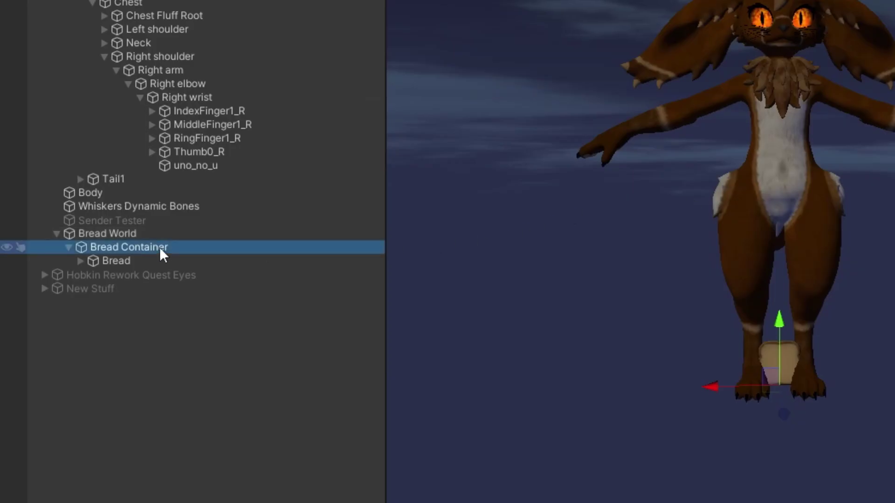
Add a Parent Constraint to Bread Container with two source slots
left_click(662, 161)
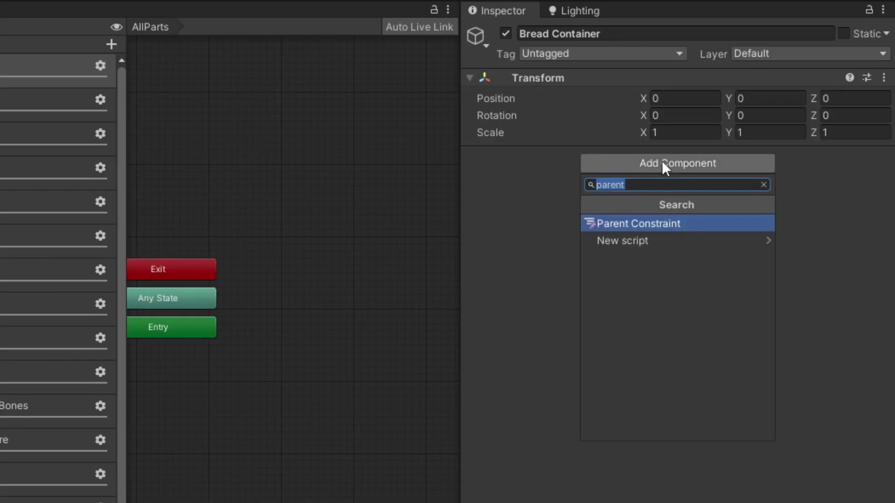
left_click(648, 225)
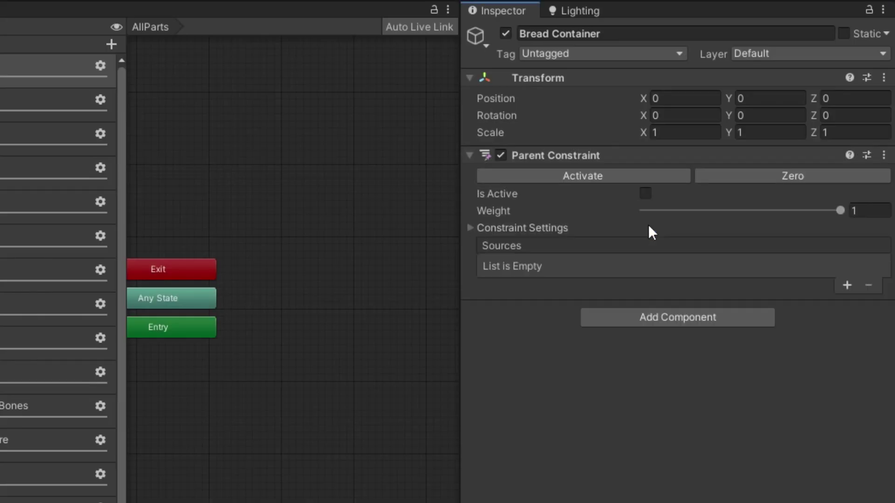
left_click(846, 284)
left_click(847, 285)
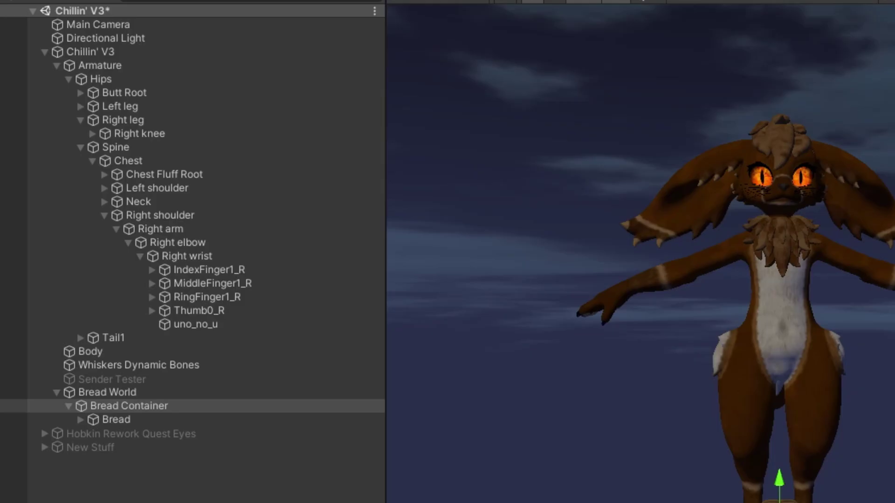
Create an empty 'Bread Holster' object under the Hips bone
left_click(109, 77)
right_click(109, 77)
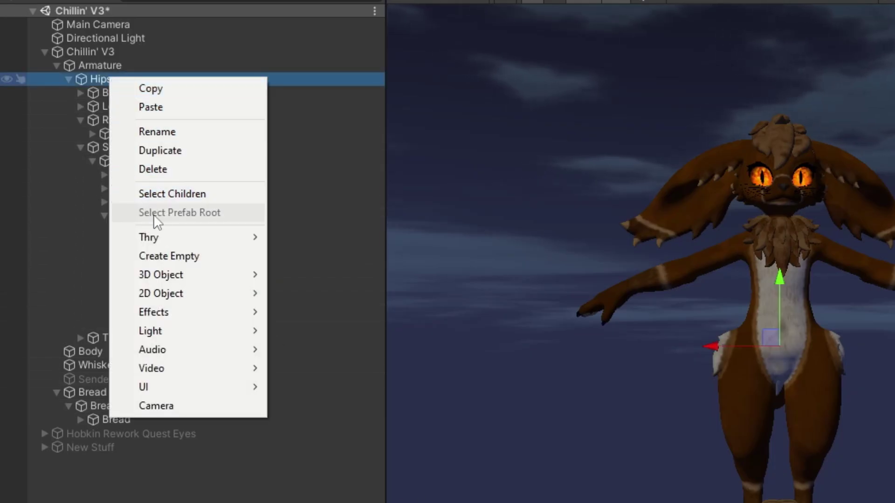
left_click(179, 251)
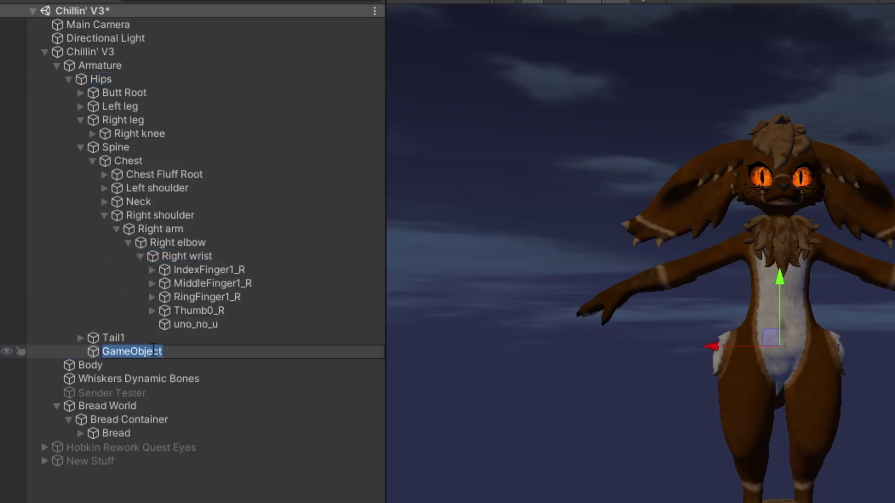
type("B")
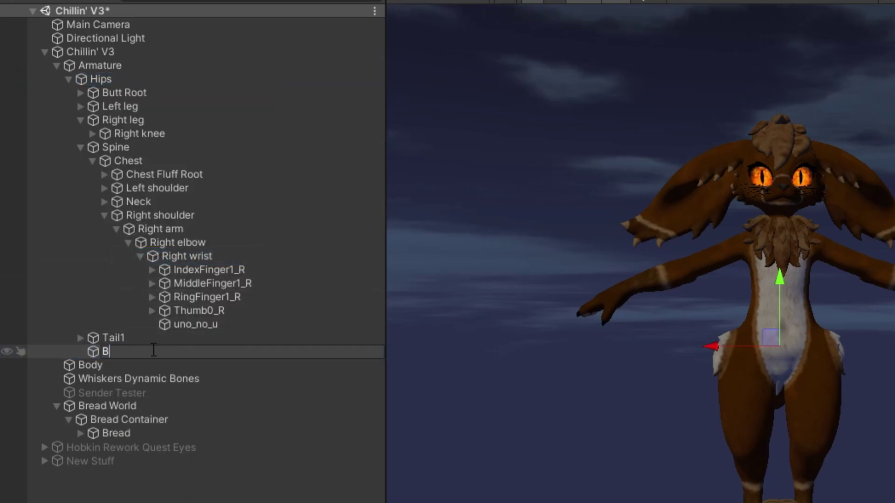
type("read Holste")
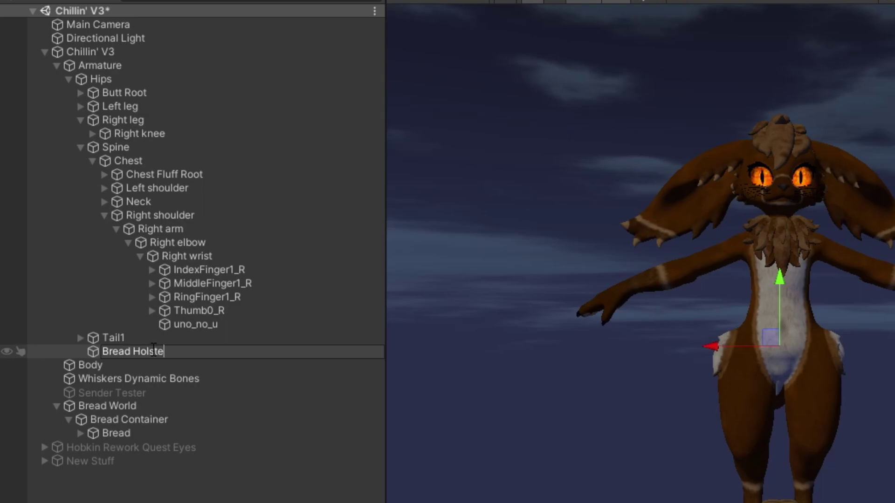
type("r")
key("Return")
Create an empty 'Bread Hand' object under the Right wrist bone
left_click(179, 258)
right_click(179, 258)
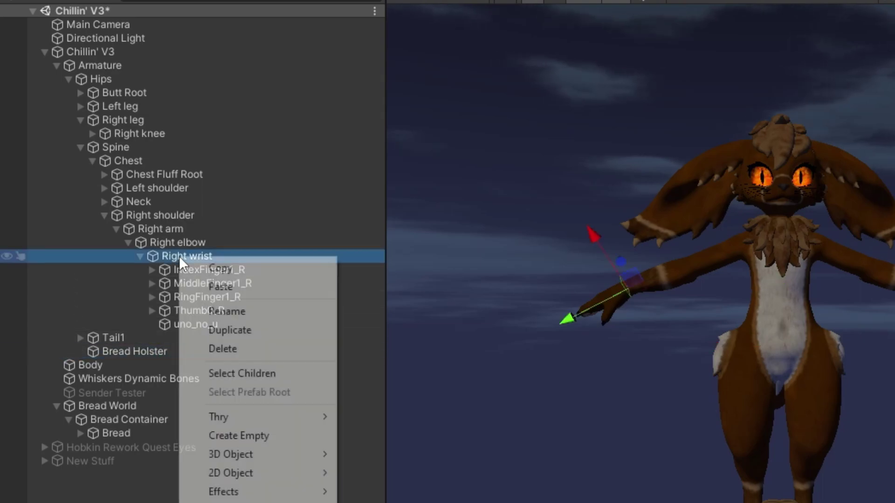
left_click(248, 437)
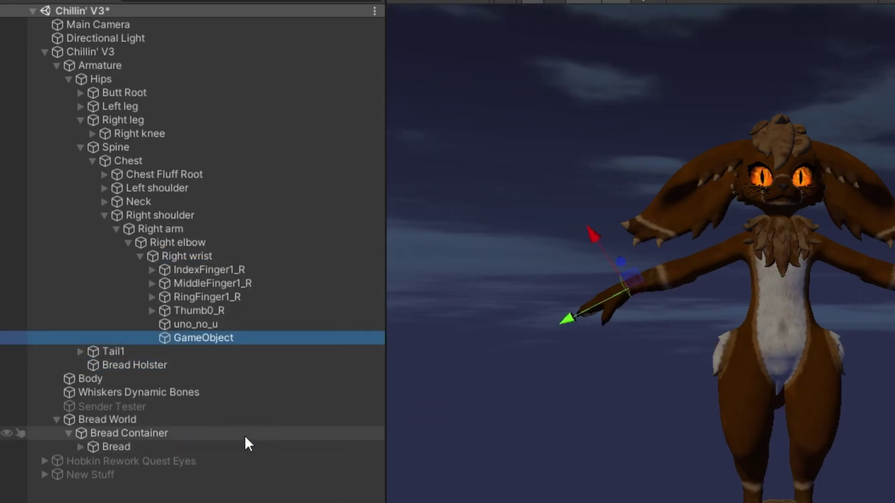
left_click(203, 336)
type("Br")
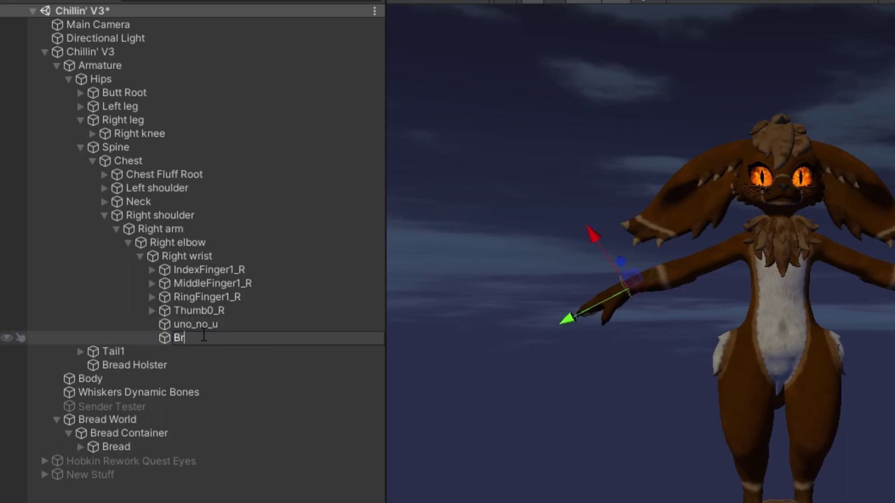
type("ead Hand")
key("Return")
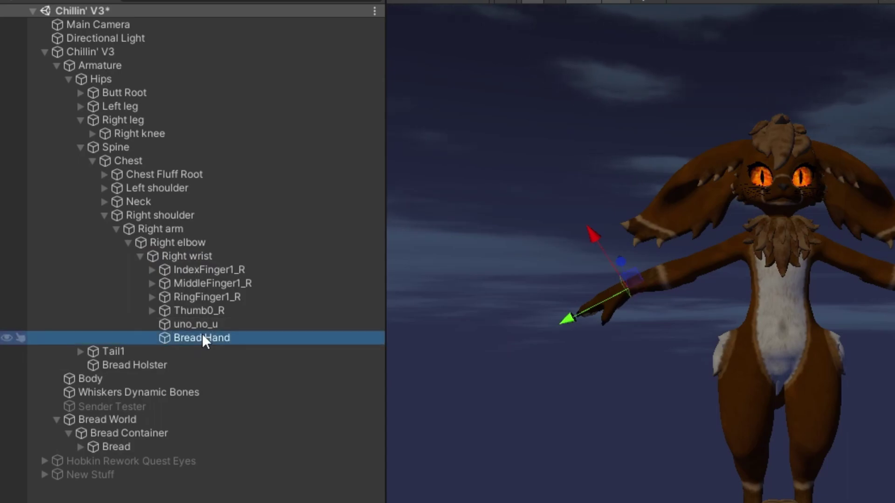
left_click(158, 432)
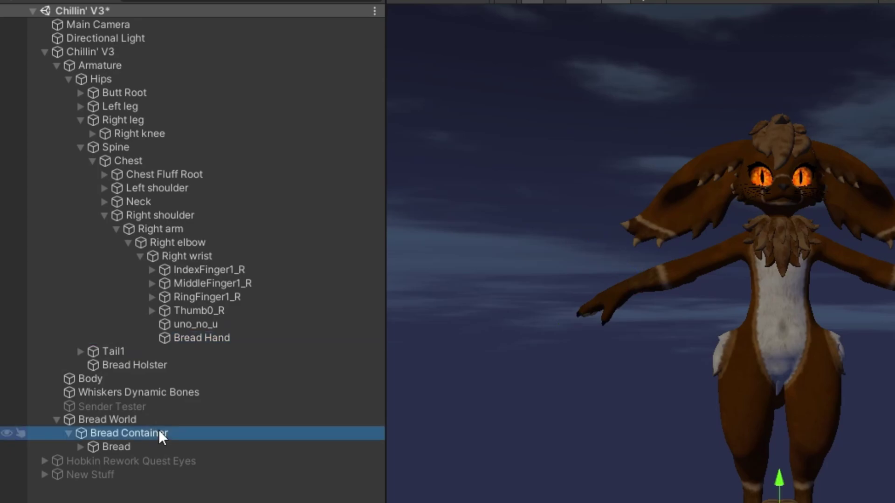
Set Bread Holster and Bread Hand as Bread Container's constraint sources, Hand weight 0, and activate
left_click_drag(138, 366, 734, 141)
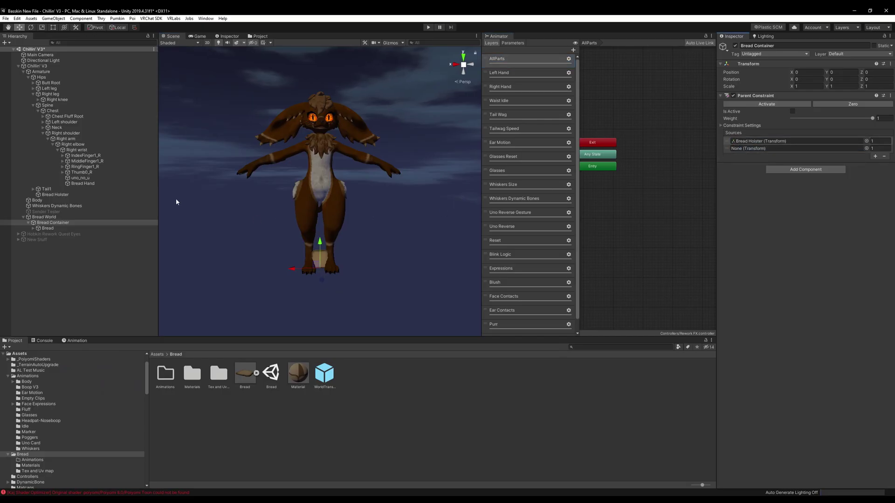
left_click_drag(86, 184, 756, 150)
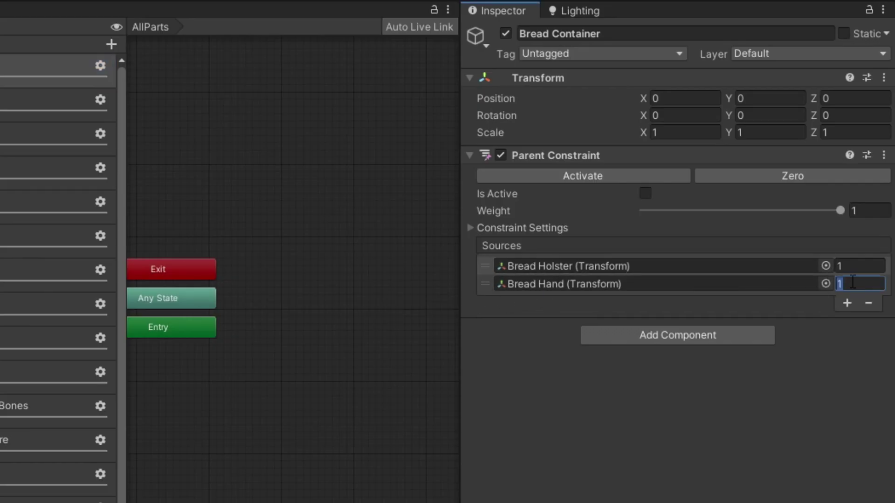
type("0")
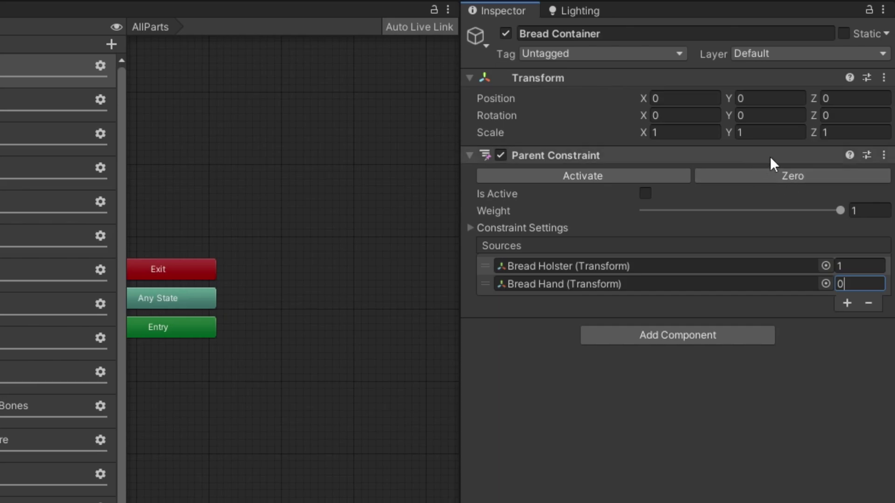
left_click(794, 175)
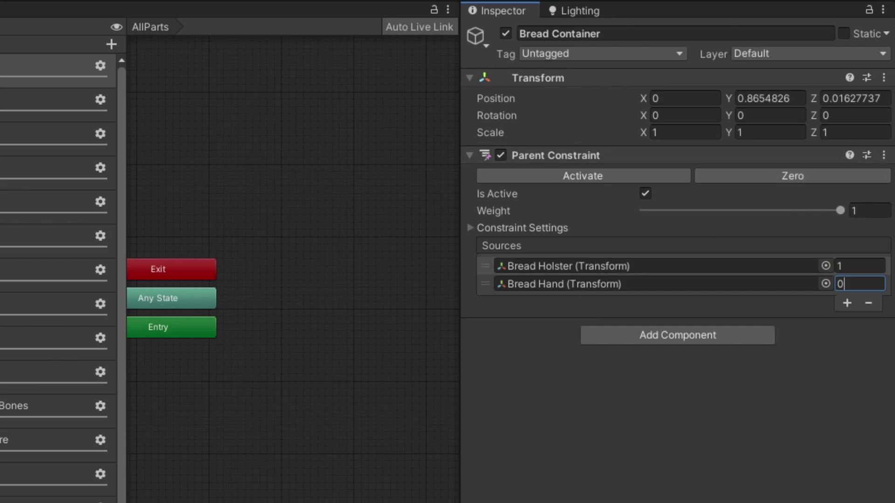
Move Bread Holster sideways to sit at the hip
left_click(234, 247)
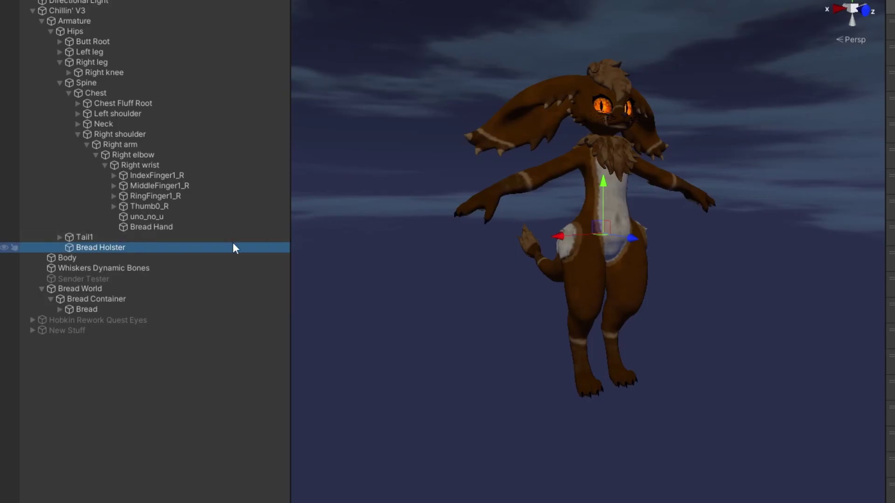
left_click_drag(565, 236, 563, 258)
key("f")
scroll(563, 259, "down", 5)
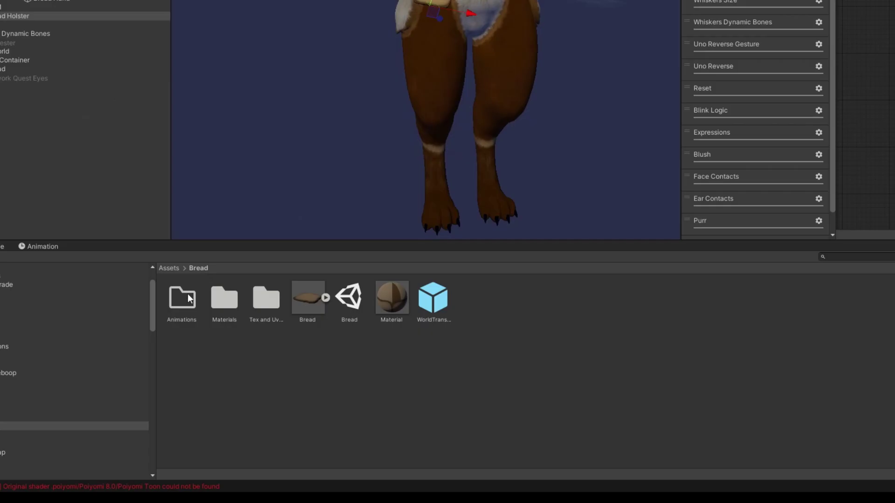
Create BreadOn and BreadOff animation clips in the Bread Animations folder
double_click(184, 300)
right_click(219, 321)
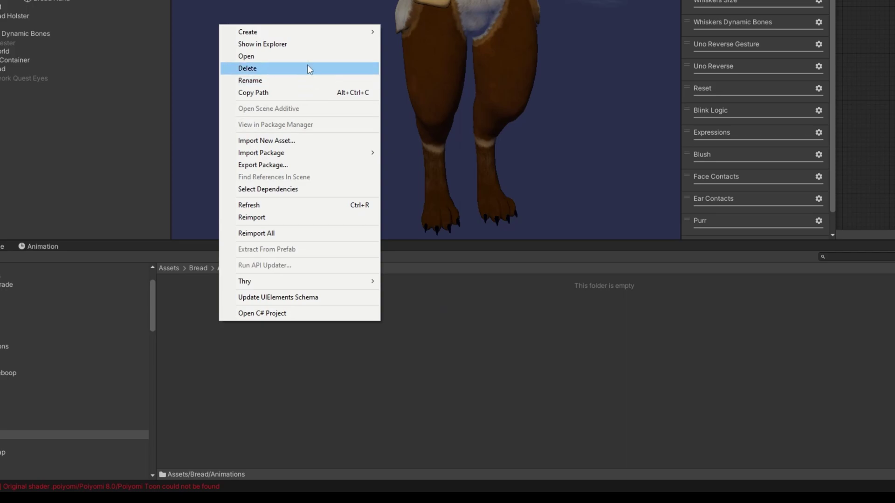
mouse_move(303, 34)
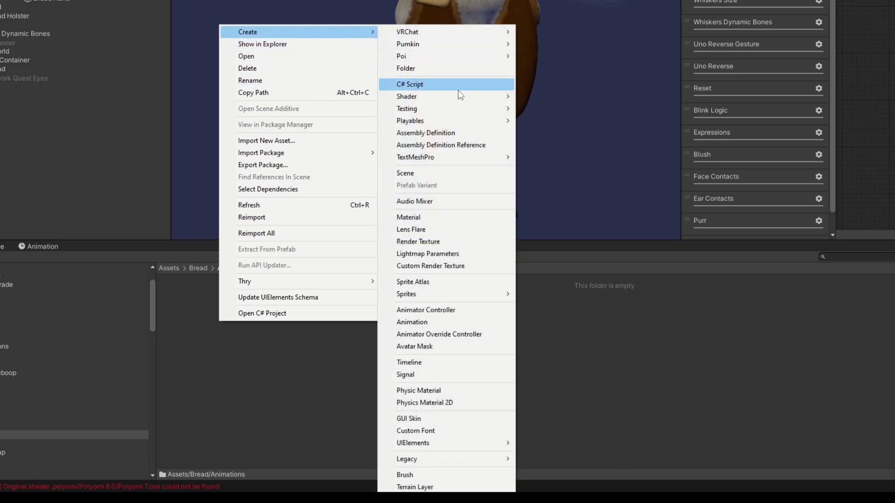
left_click(429, 320)
type("Brea")
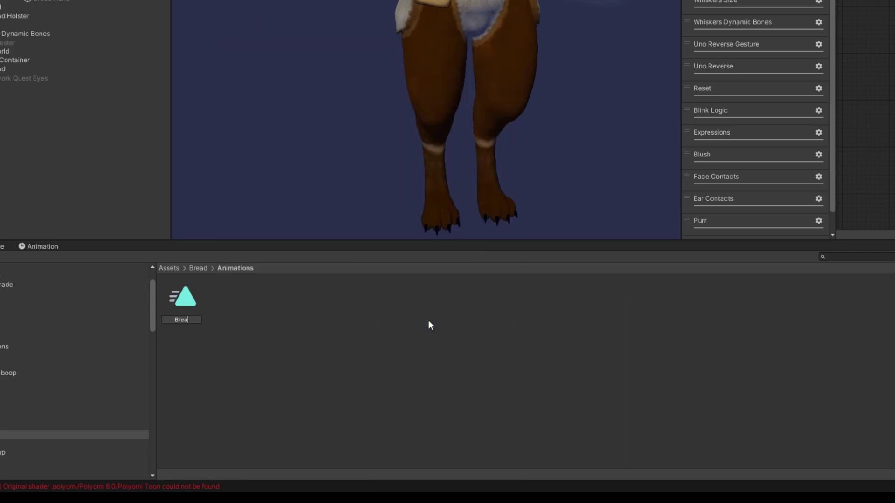
key("Return")
key("ctrl+d")
key("F2")
key("End")
key("BackSpace")
key("BackSpace")
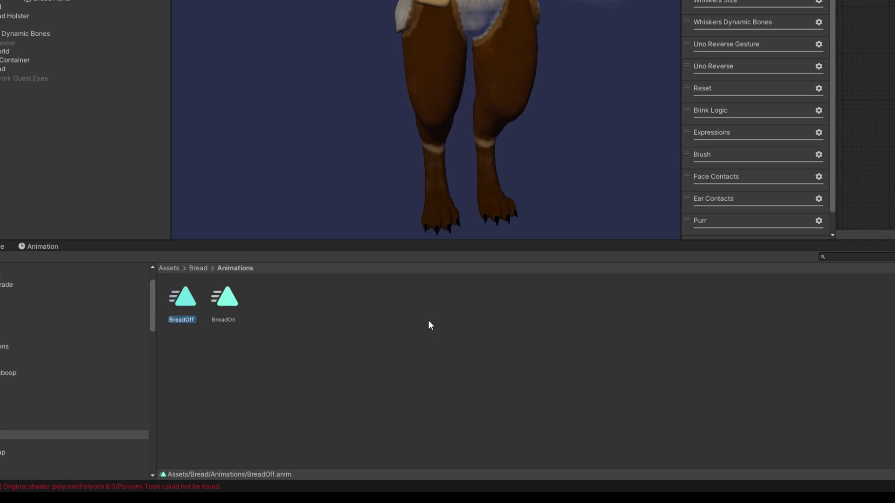
key("Return")
Duplicate clips into BreadHolster and BreadHand, then add a new animator layer
key("ctrl+d")
key("F2")
key("End")
key("BackSpace")
key("BackSpace")
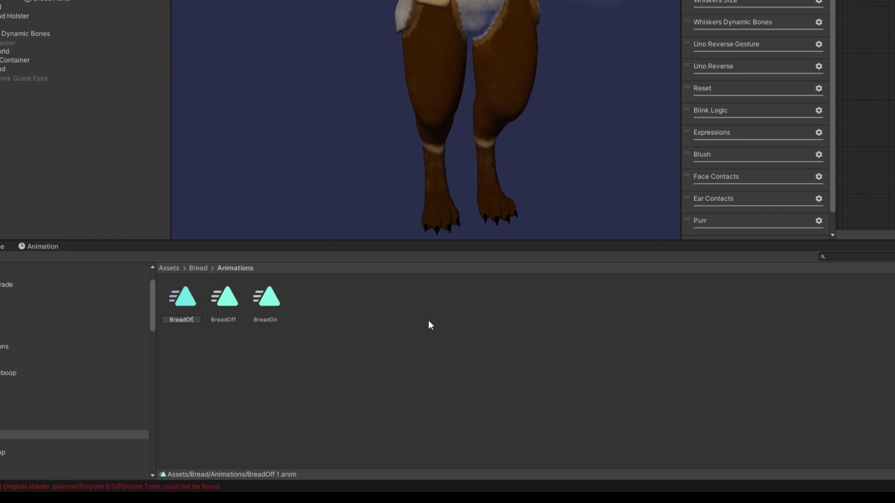
type("Holster")
key("Return")
key("ctrl+d")
key("F2")
key("End")
key("BackSpace")
key("BackSpace")
key("BackSpace")
key("BackSpace")
key("BackSpace")
key("BackSpace")
key("BackSpace")
type("and")
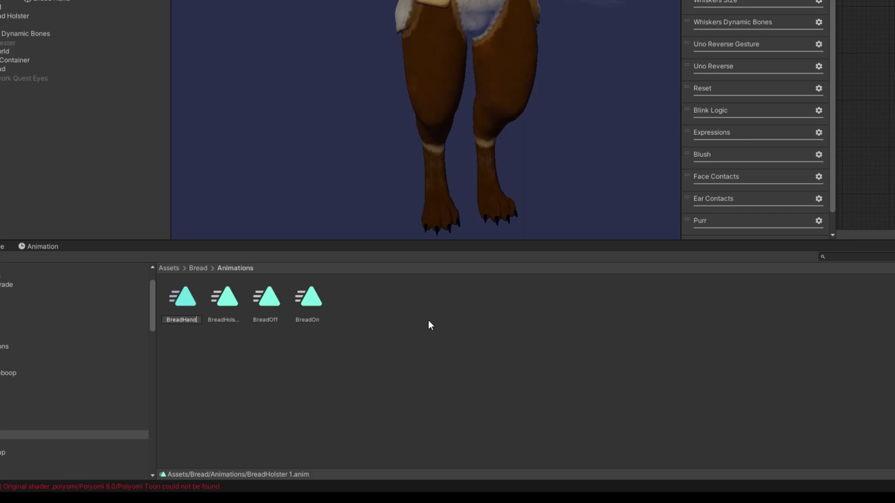
key("Return")
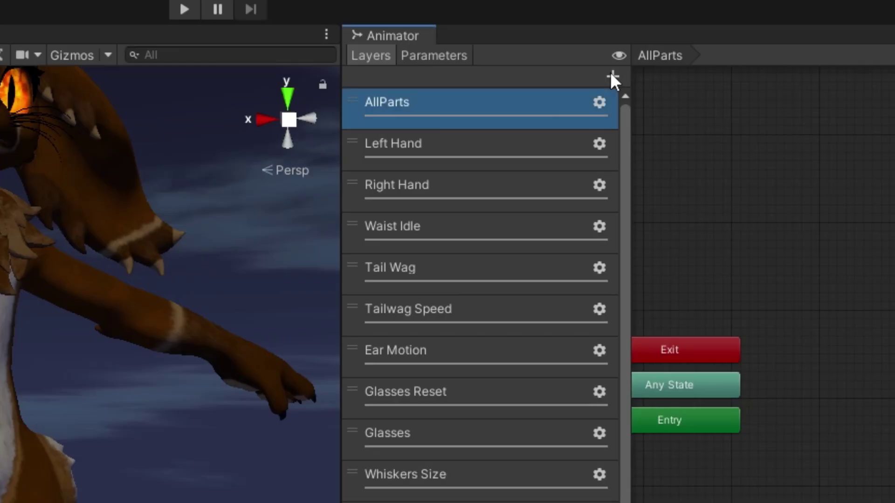
left_click(612, 76)
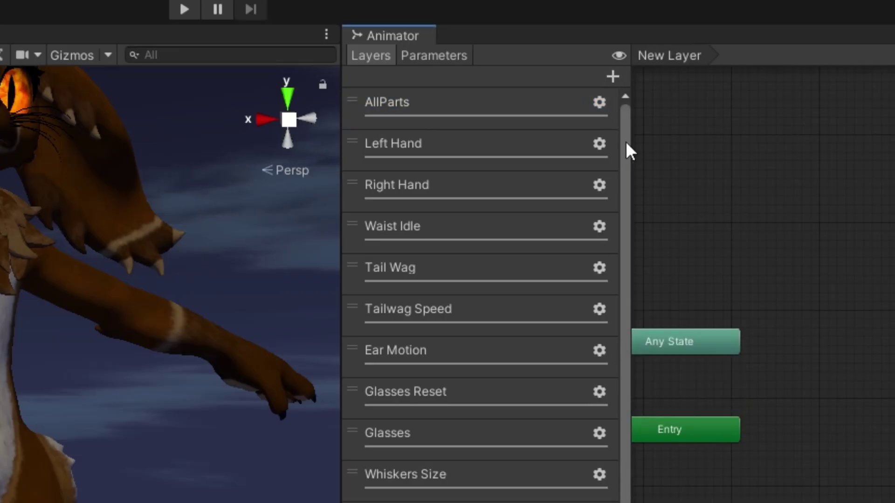
Rename the new layer 'BreadToggle' and set its weight to 1
scroll(581, 259, "down", 3)
double_click(385, 258)
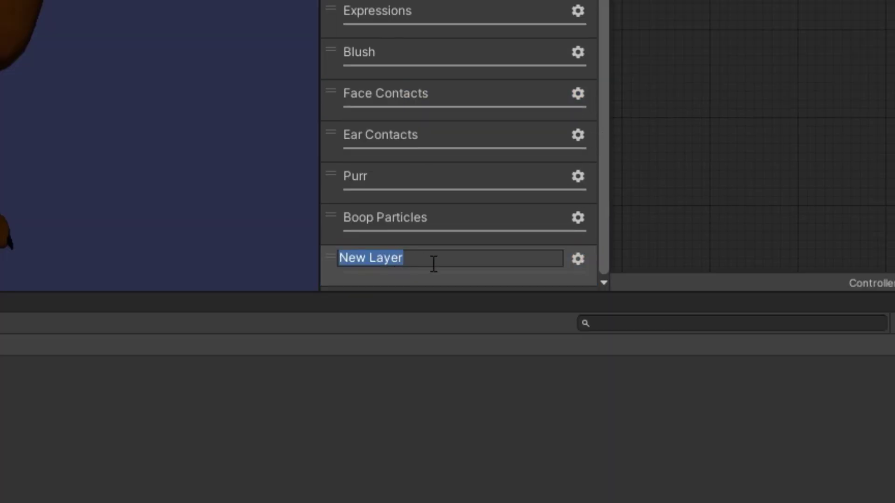
type("Breat")
key("BackSpace")
type("dToggle")
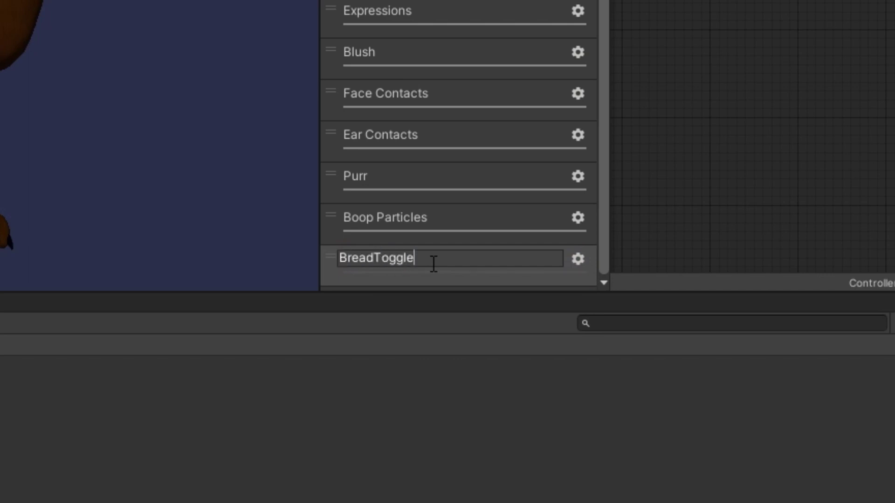
key("Return")
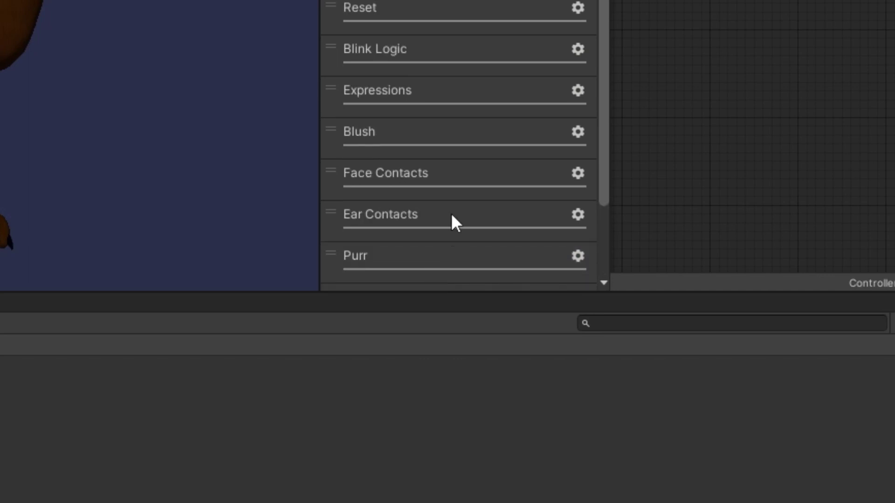
left_click(578, 258)
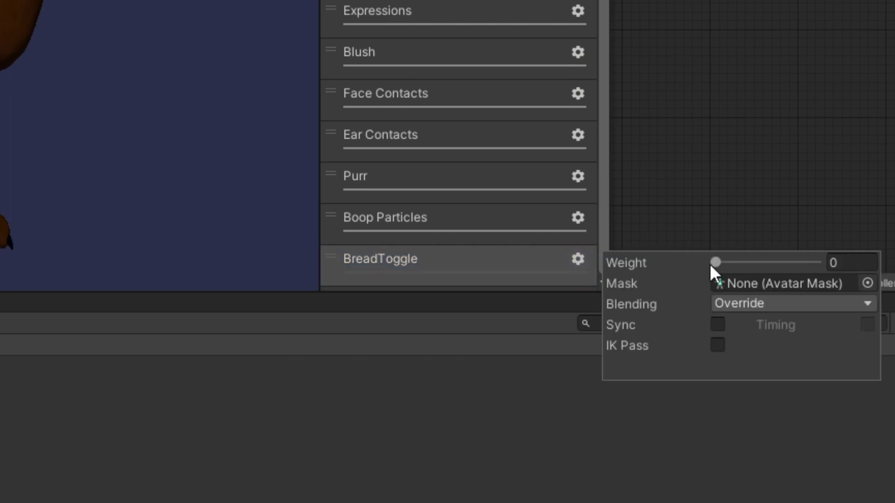
left_click_drag(712, 262, 820, 262)
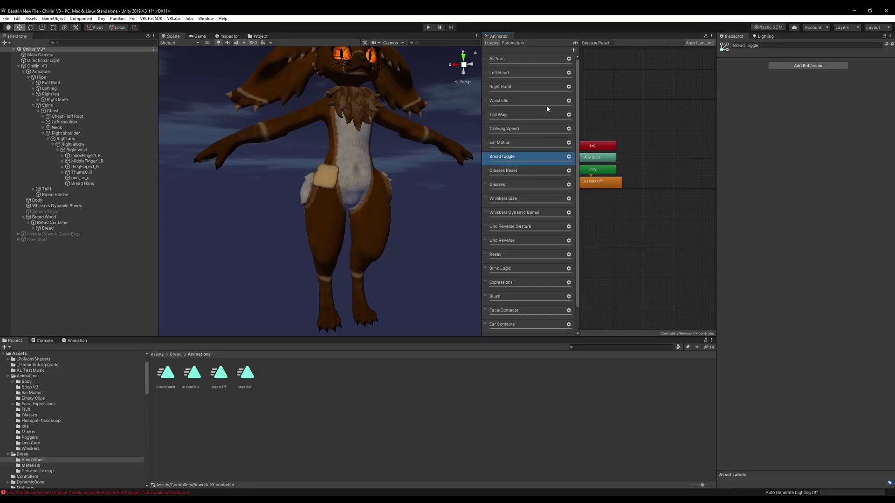
With the BreadMotion layer added, place BreadOff and BreadOn states in the BreadToggle layer
left_click(507, 172)
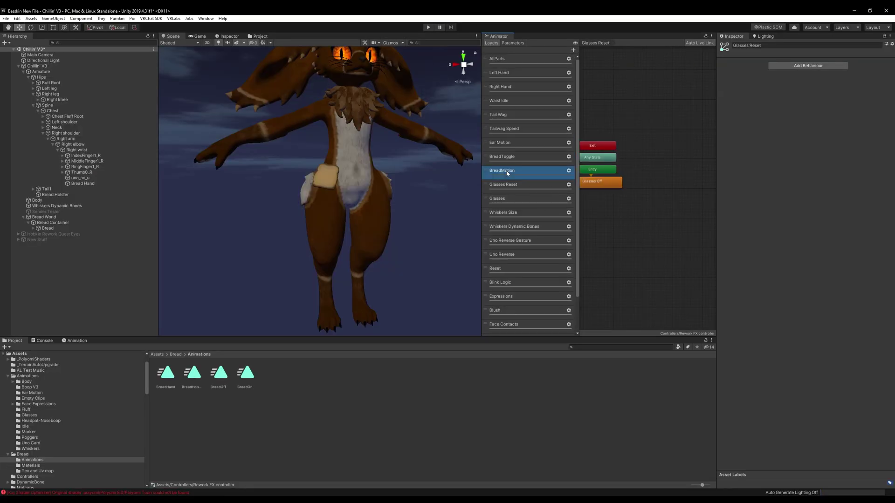
left_click(569, 172)
left_click(223, 376)
left_click(246, 374, "ctrl")
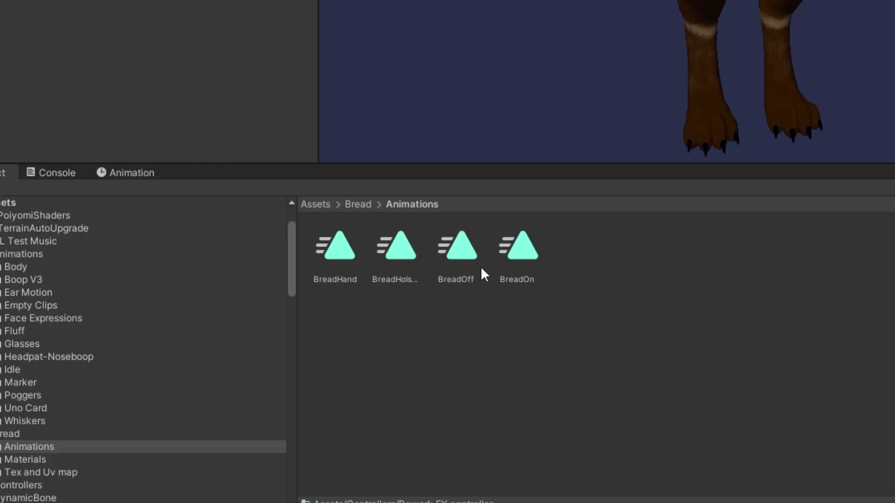
left_click_drag(482, 256, 401, 266)
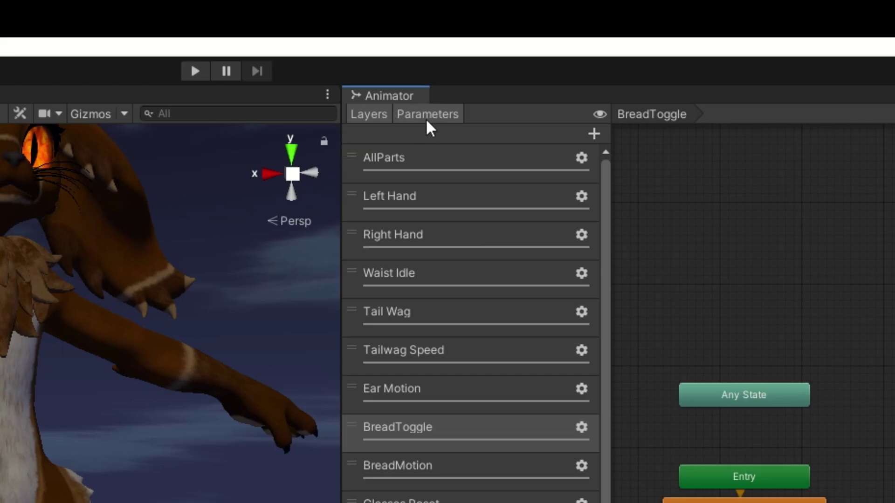
left_click(513, 44)
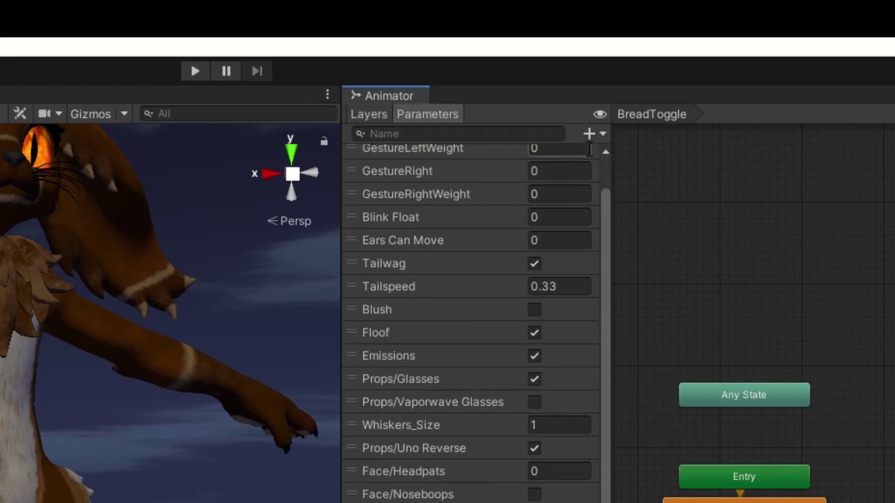
Add a new Bool parameter named BreadToggle
left_click(596, 133)
left_click(621, 197)
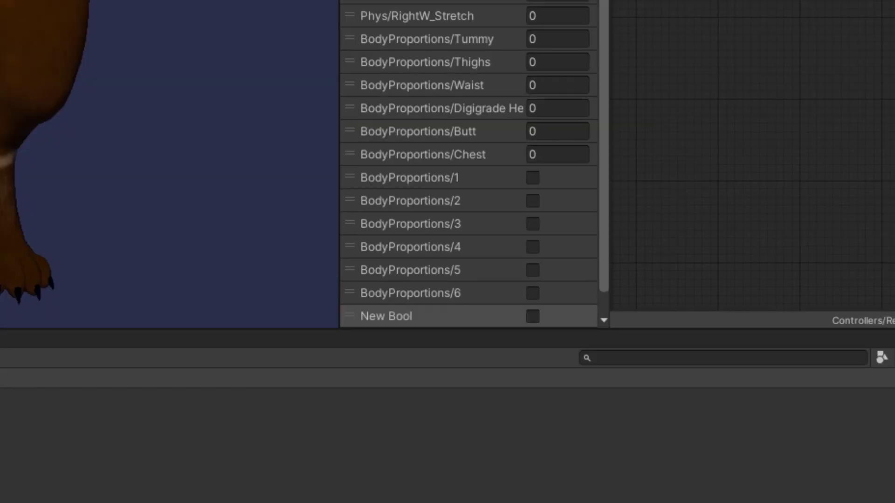
type("BreadToggle")
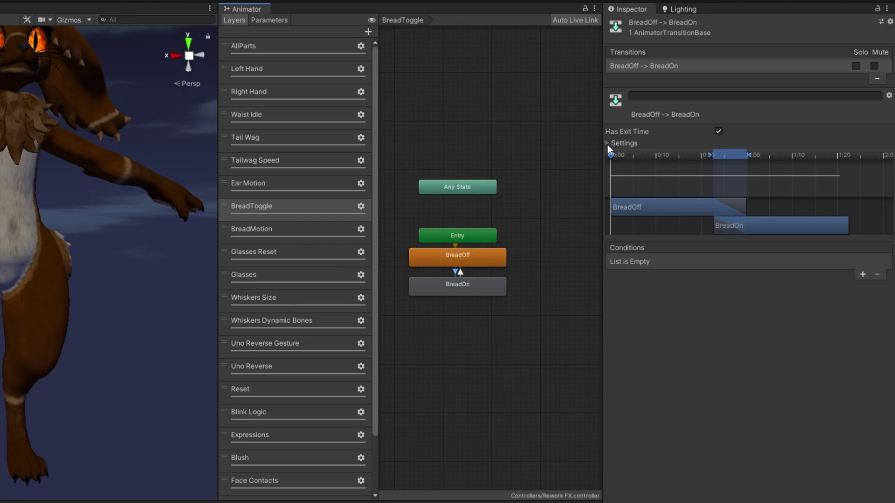
Make BreadOff→BreadOn instant with no exit time or fixed duration, conditioned on BreadToggle
left_click(608, 143)
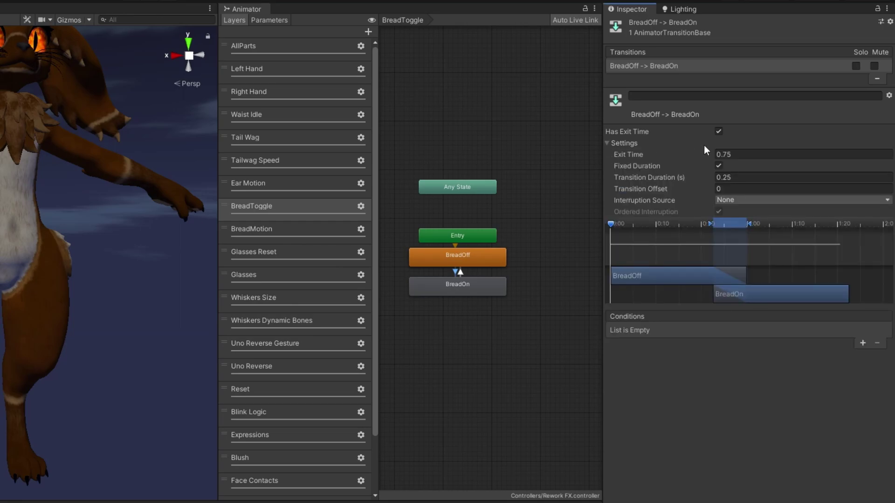
left_click(718, 166)
left_click(718, 131)
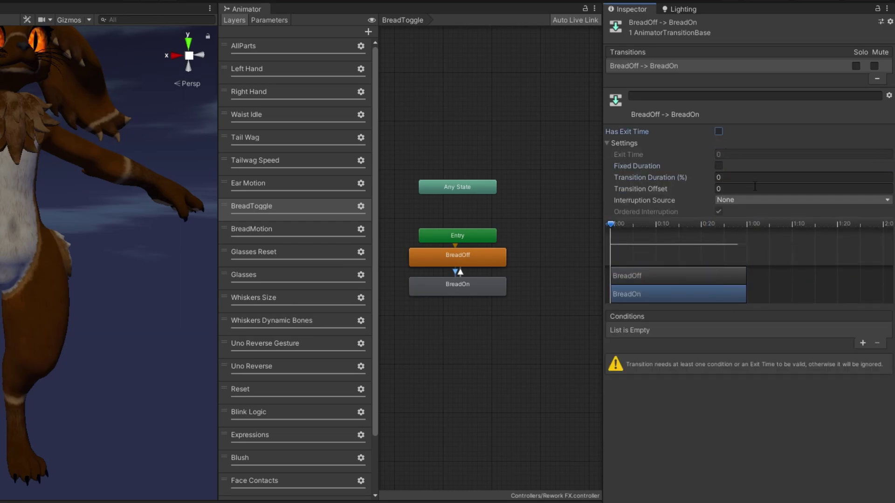
left_click(863, 343)
left_click(682, 330)
scroll(653, 419, "down", 2)
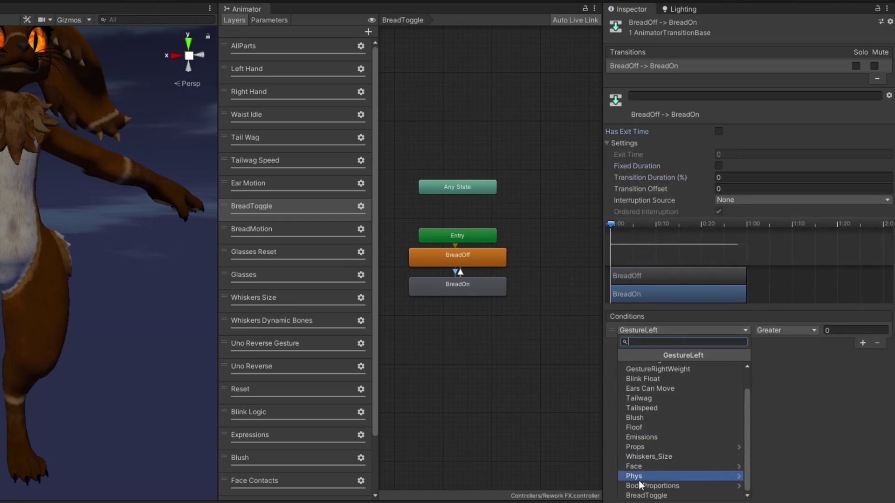
left_click(648, 495)
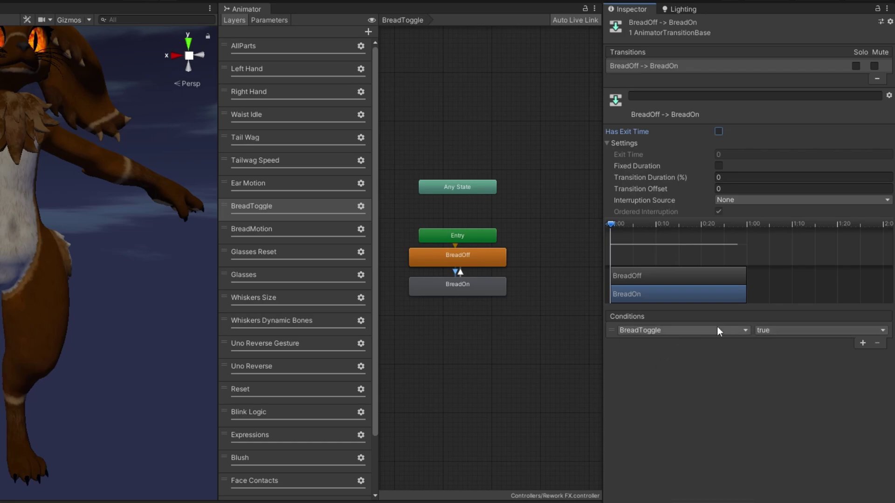
Make BreadOn→BreadOff instant: duration 0, exit time off, condition BreadToggle false
left_click(460, 272)
left_click(745, 177)
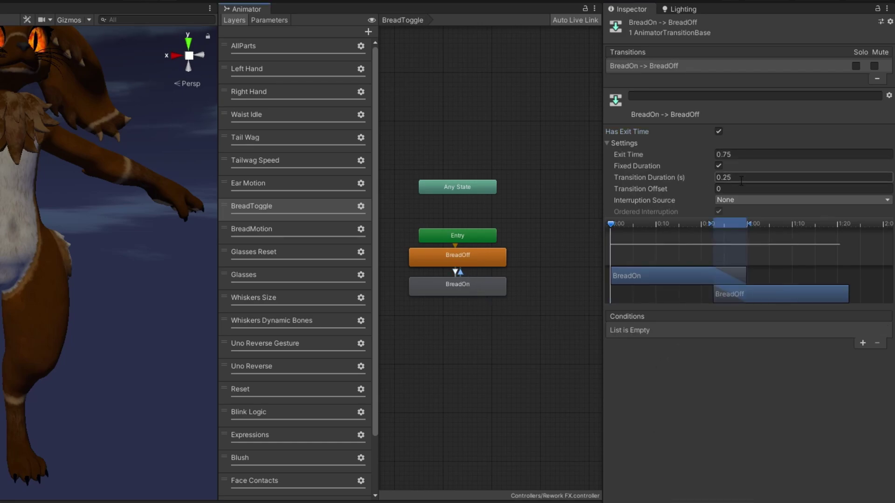
type("0")
left_click(746, 154)
type("0")
left_click(718, 131)
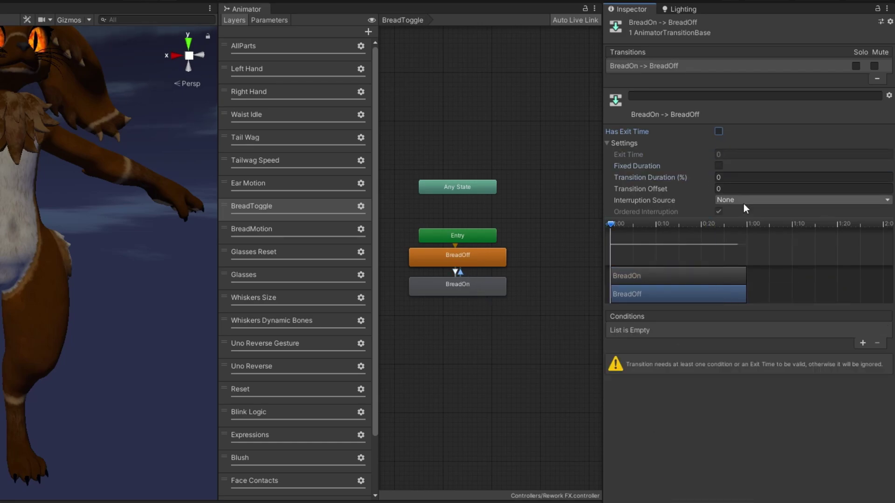
left_click(862, 343)
left_click(680, 329)
scroll(680, 420, "down", 2)
left_click(652, 494)
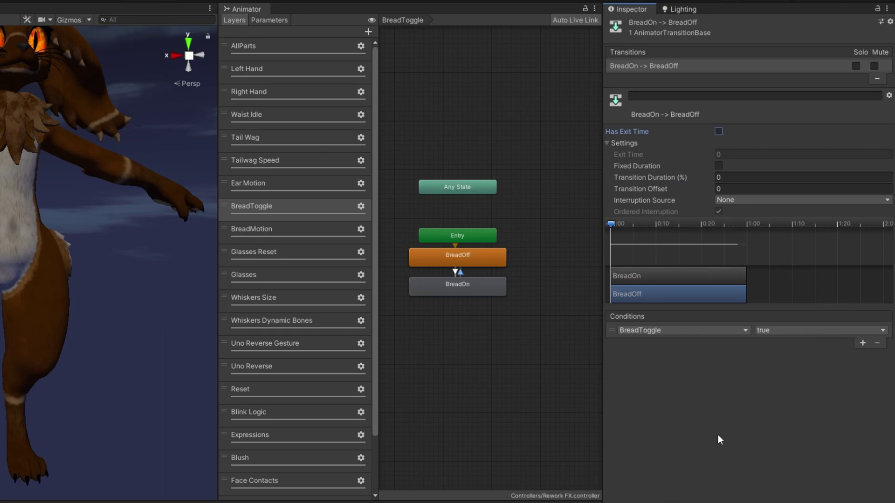
left_click(760, 330)
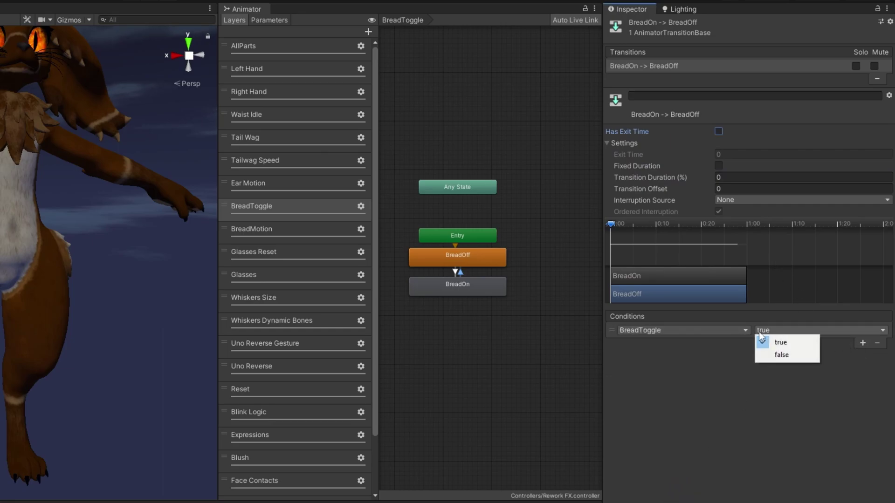
left_click(774, 355)
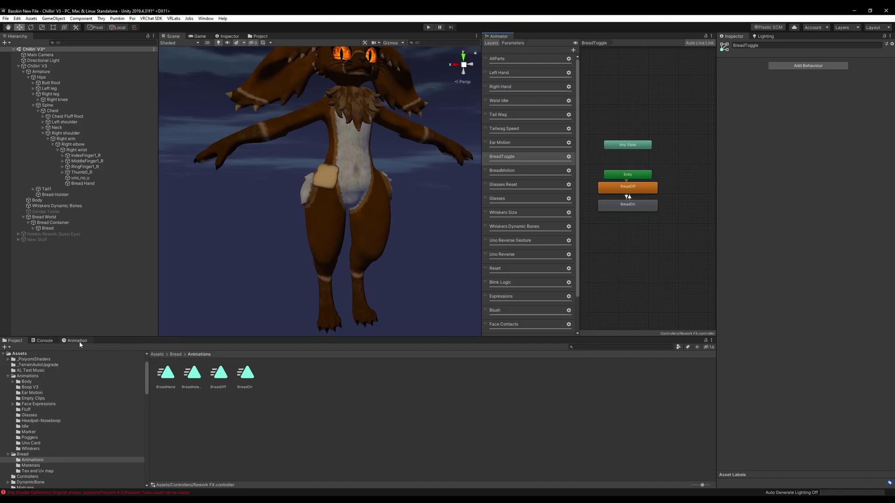
left_click(78, 342)
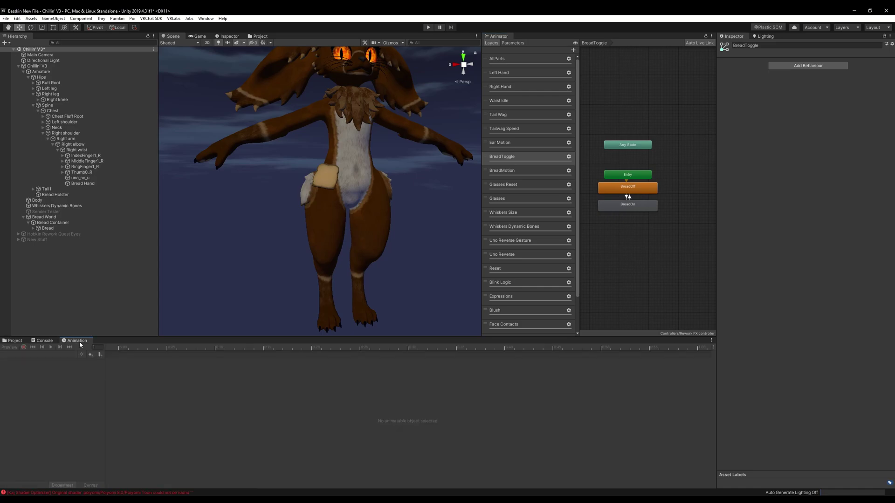
In the BreadOff clip, record Bread as inactive and key it at frame 1
left_click(58, 228)
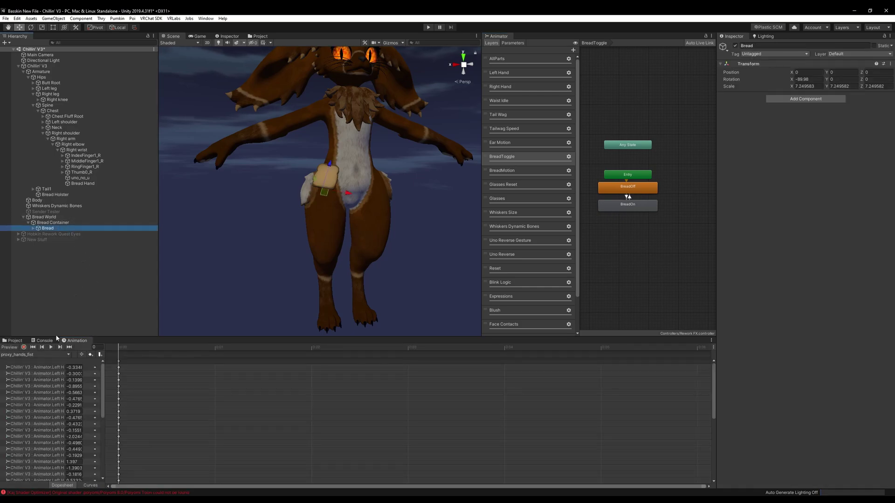
left_click(39, 355)
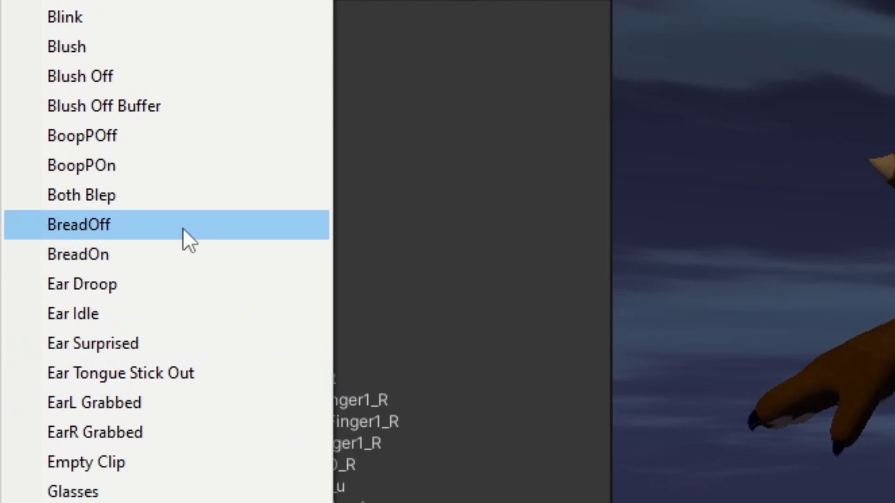
left_click(182, 228)
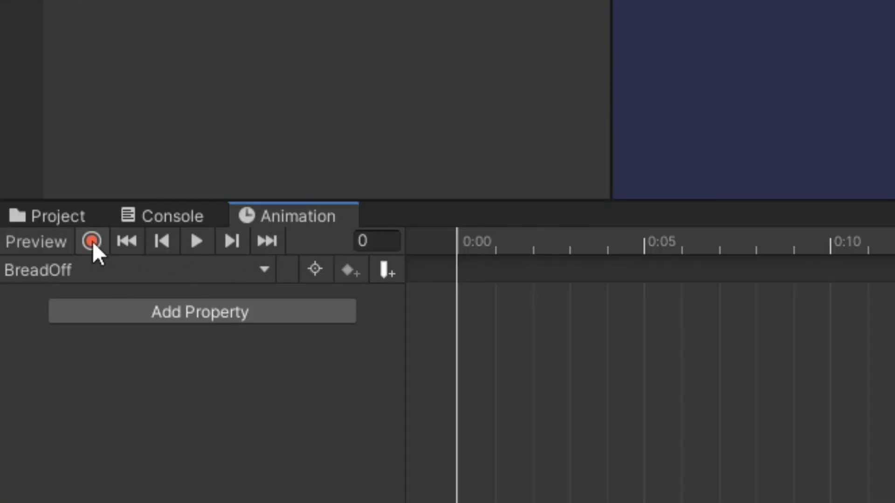
left_click(93, 242)
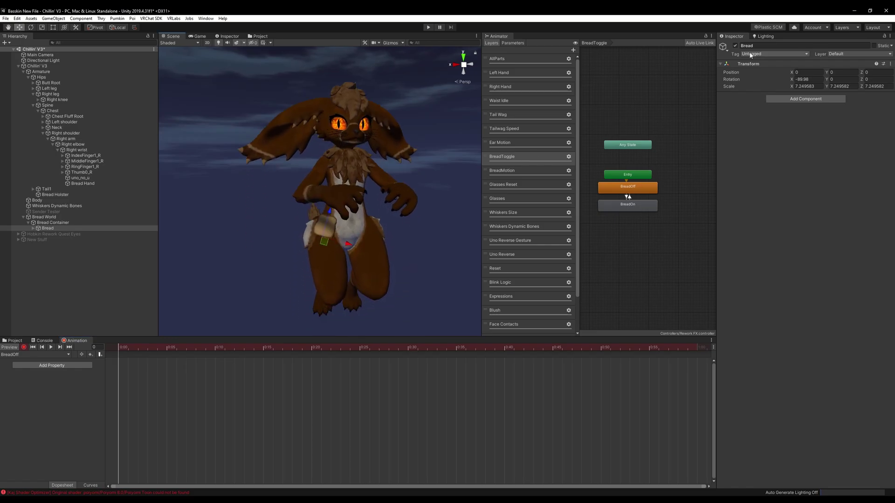
left_click(736, 46)
left_click_drag(373, 200, 442, 219, "alt")
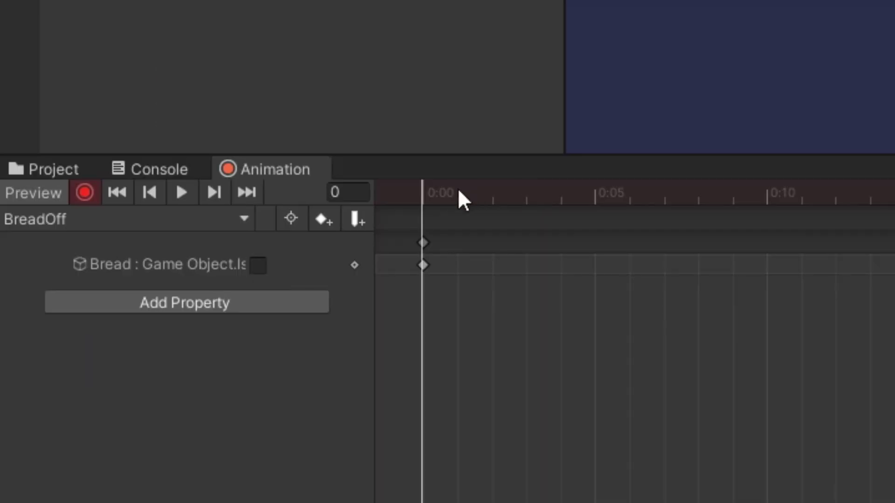
left_click(458, 191)
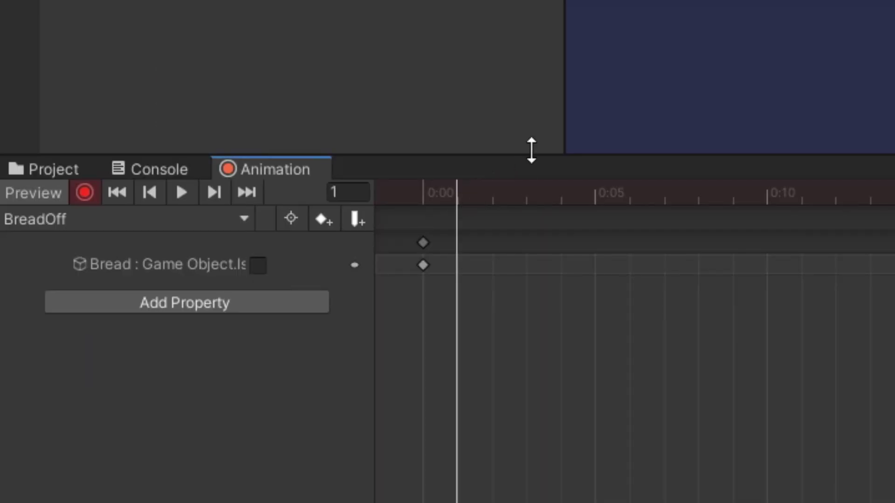
left_click(329, 223)
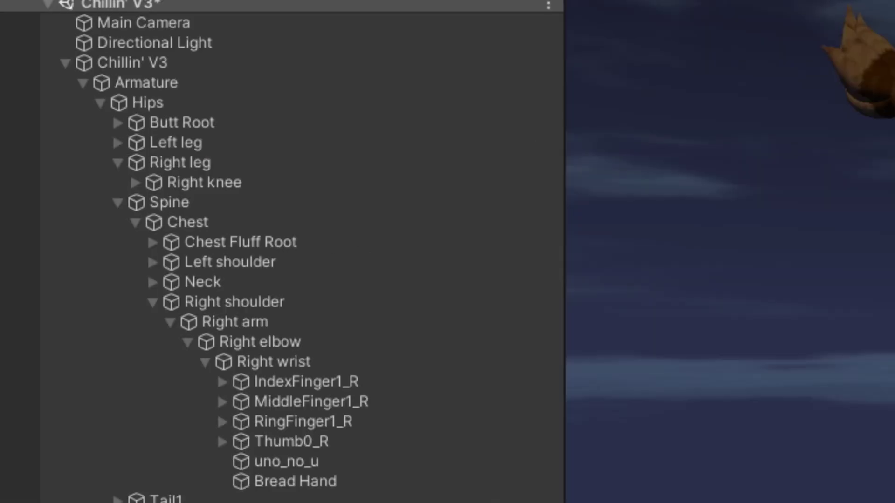
In the BreadOn clip, record Bread as active with the playhead at frame 1
left_click(42, 219)
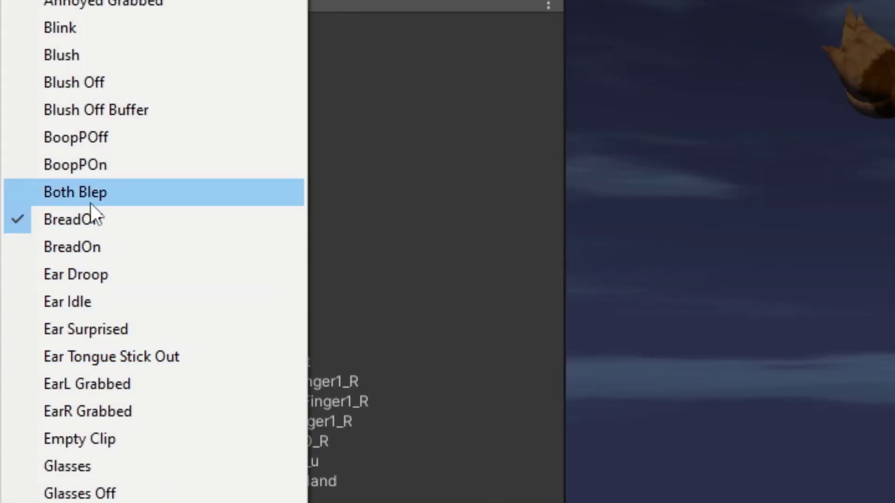
left_click(91, 246)
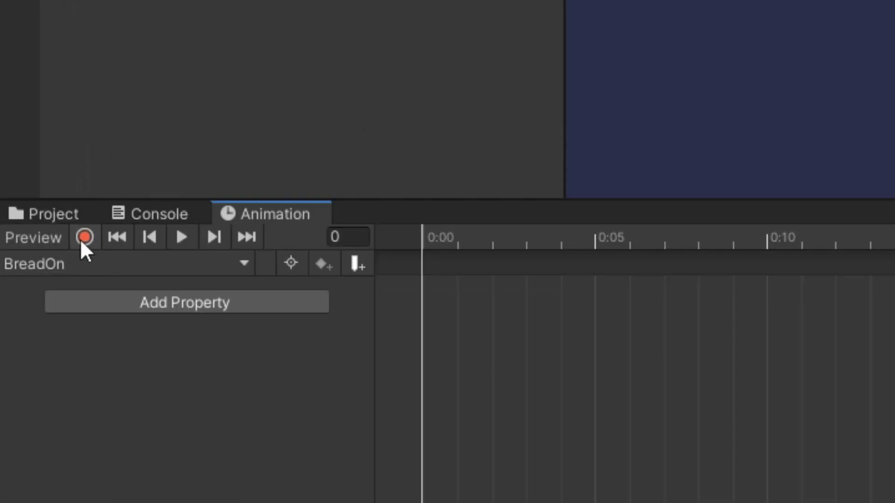
left_click(82, 238)
left_click(417, 138)
left_click(416, 137)
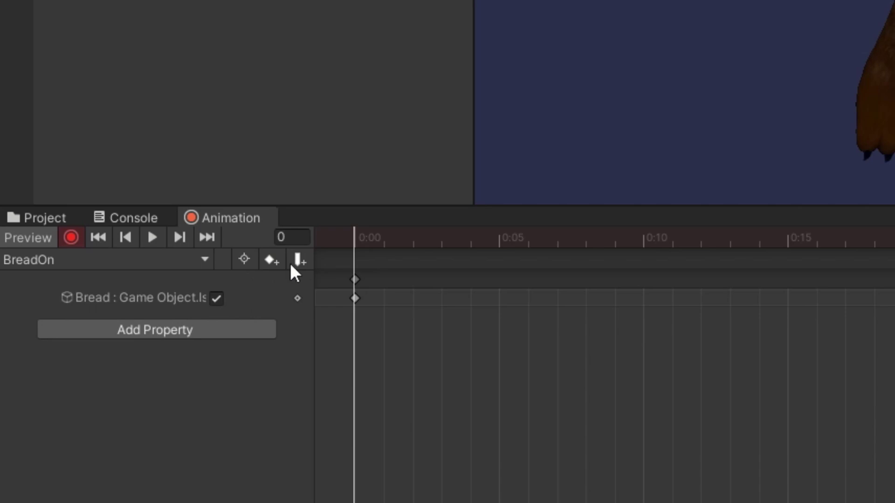
left_click(379, 239)
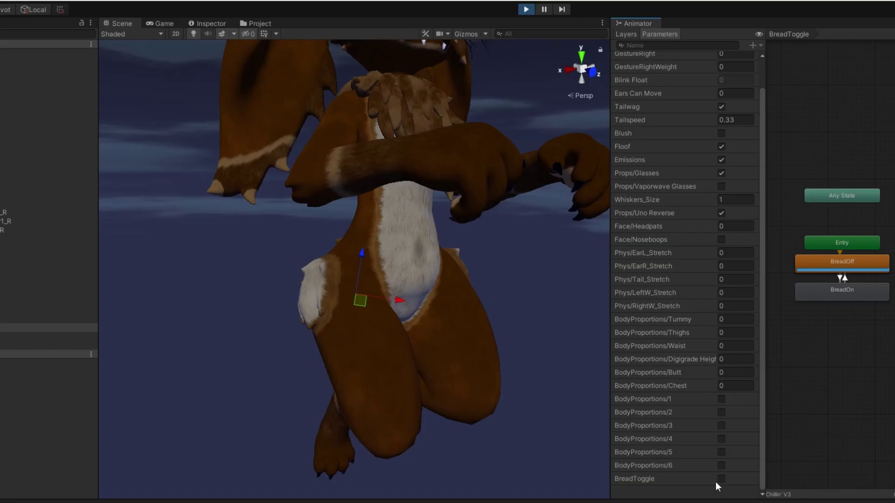
Test BreadToggle in Play mode, then create EmptyClipBread and place it in BreadMotion
left_click(721, 480)
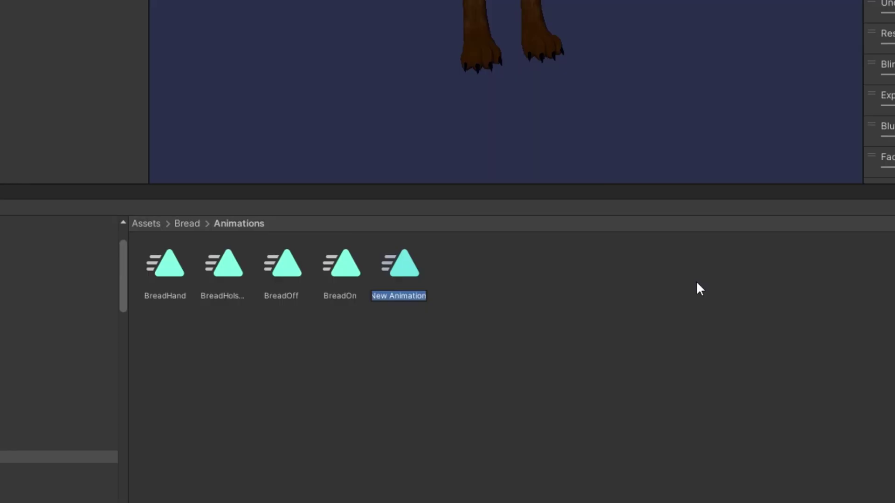
type("EmptyClip")
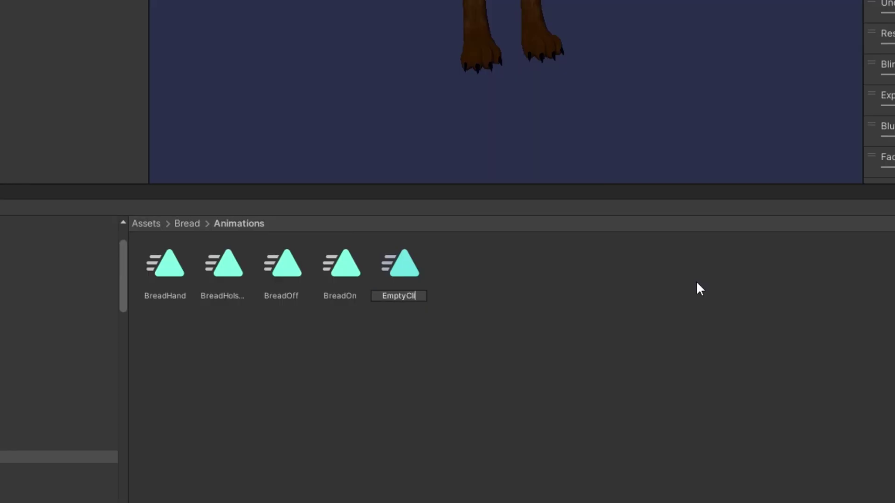
type("Bread")
key("Return")
left_click_drag(272, 372, 618, 192)
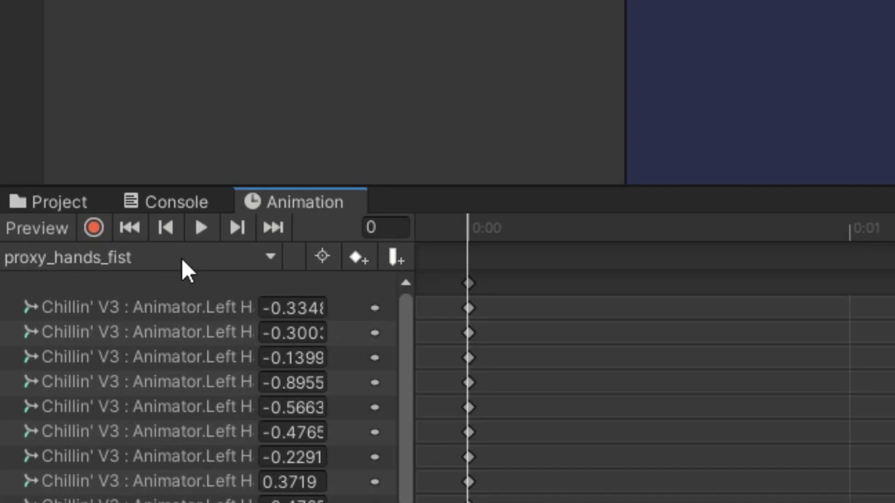
In EmptyClipBread, key Bread as inactive at frame 1 and stop recording
left_click(48, 359)
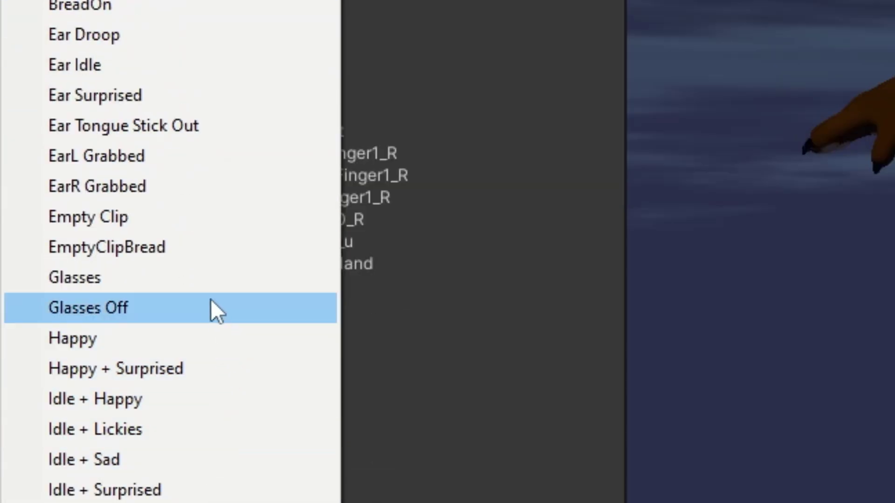
left_click(156, 255)
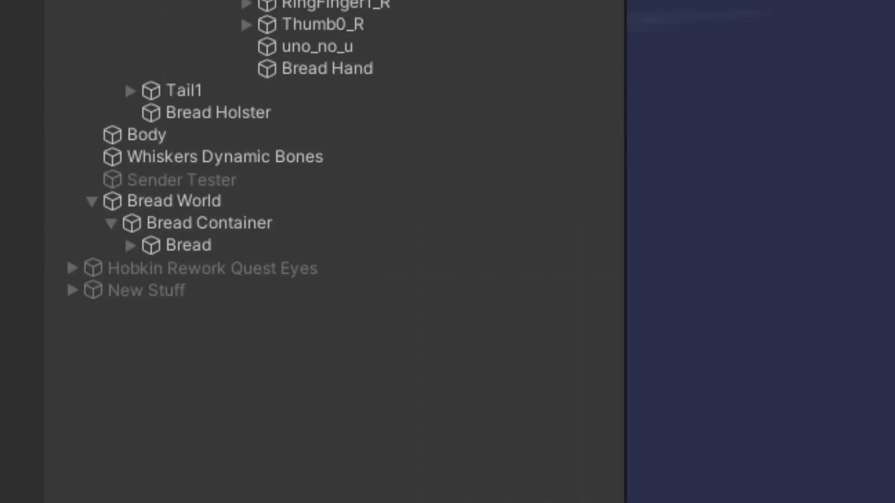
left_click(221, 245)
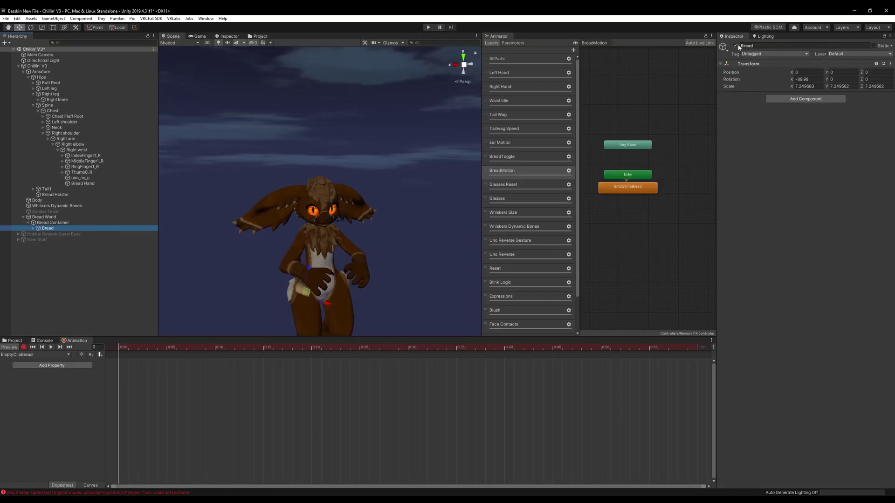
left_click(735, 46)
left_click(127, 346)
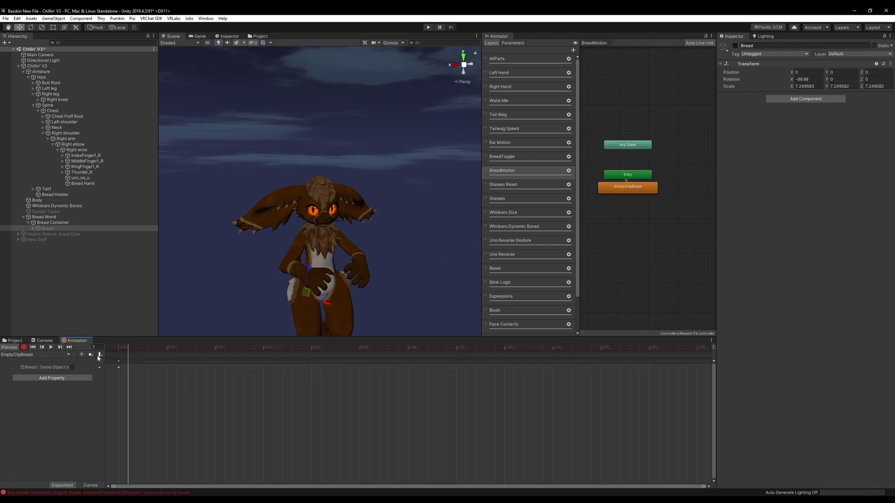
left_click(90, 354)
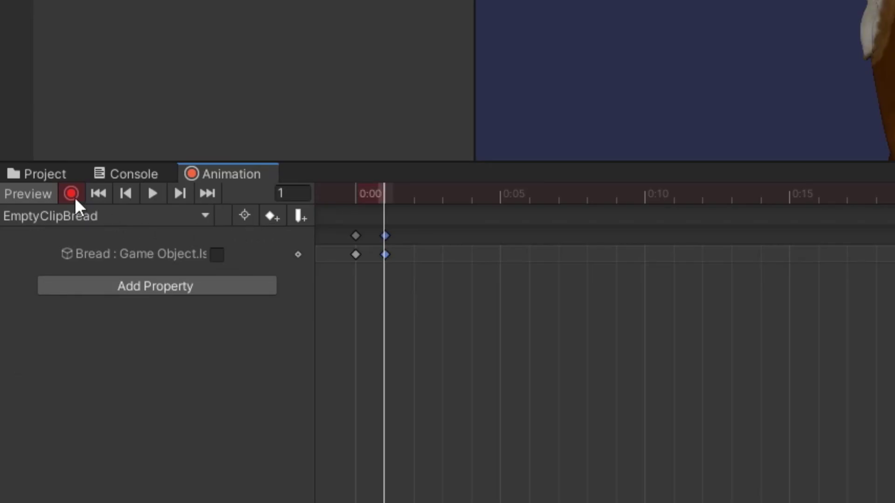
left_click(71, 194)
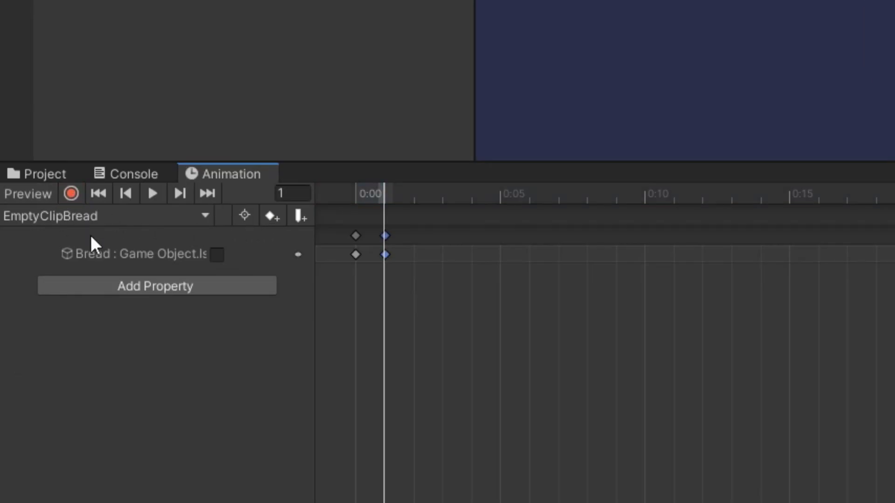
Rename the Bread Is Active track's object path to Null
left_click(126, 251)
left_click(109, 253)
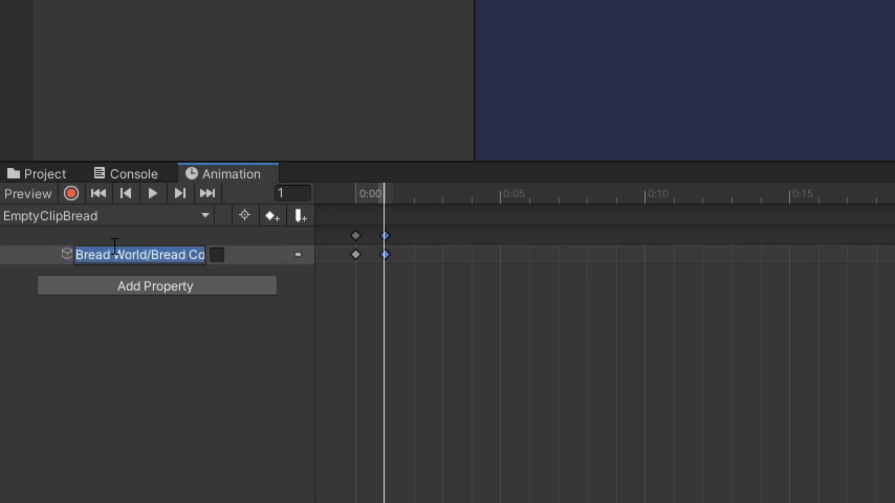
type("Null")
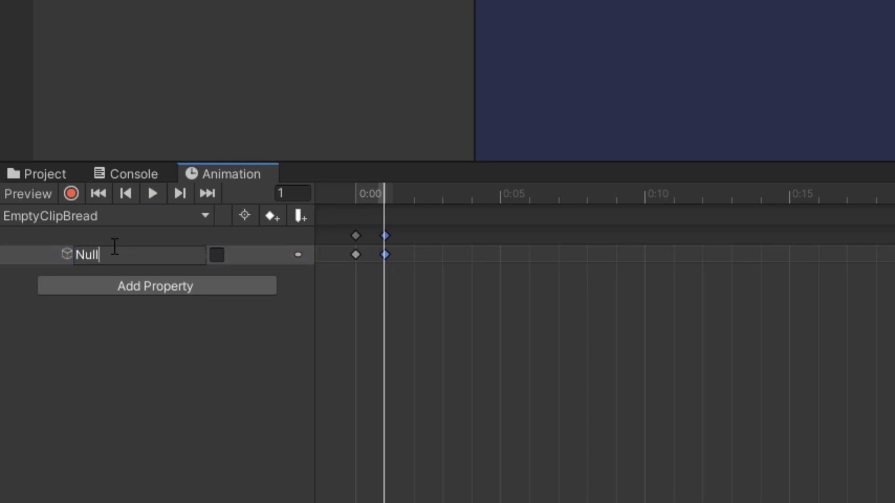
key("Return")
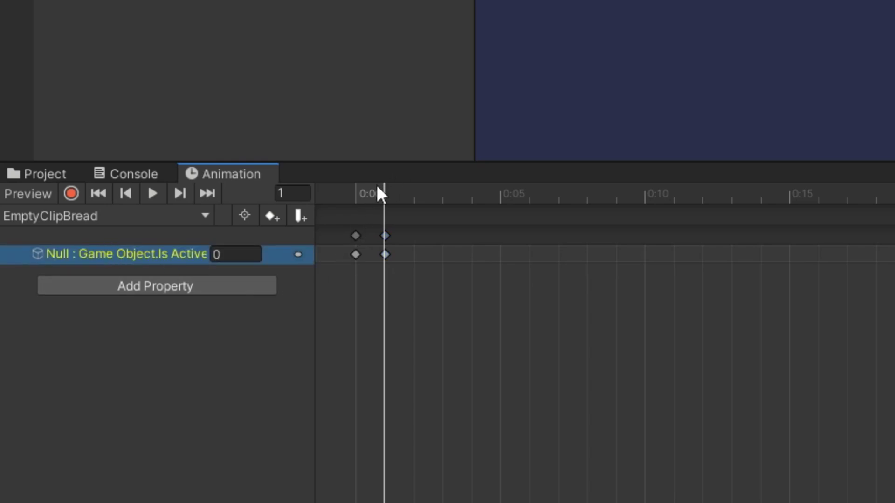
left_click(355, 194)
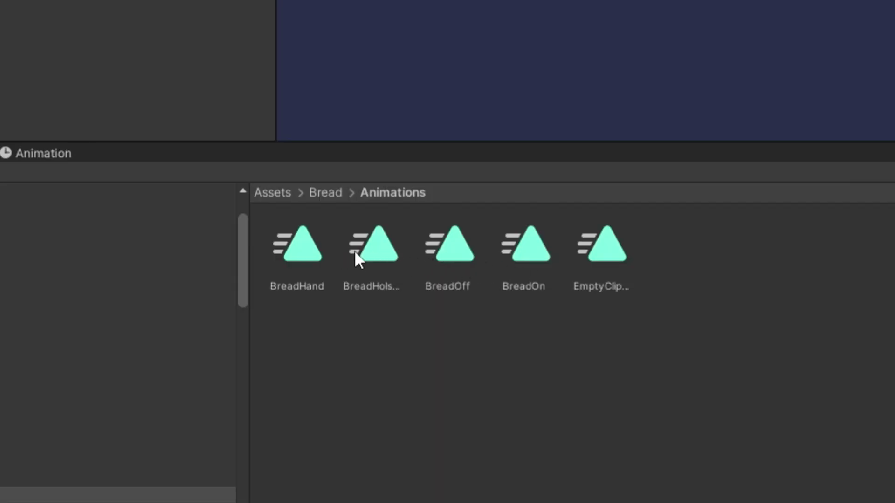
Add BreadHolster and BreadHand as BreadMotion states, with BreadHolster above BreadHand
left_click(362, 247)
left_click(314, 246, "ctrl")
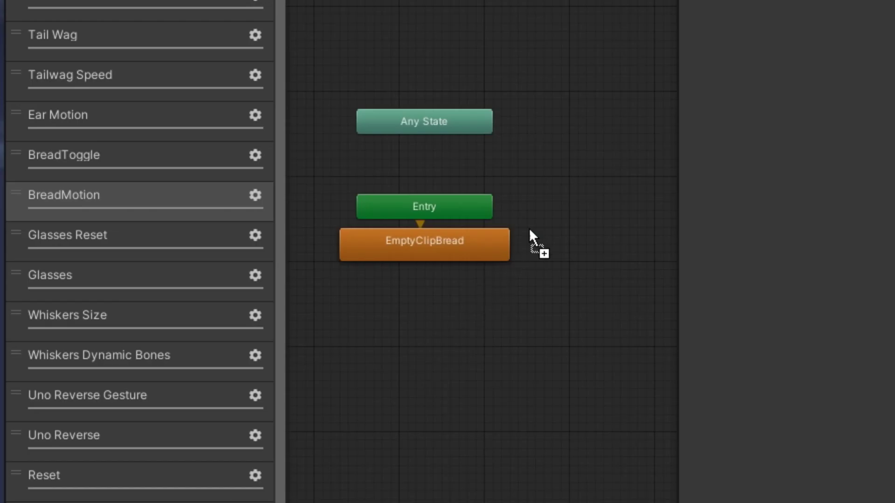
left_click_drag(530, 228, 395, 273)
left_click_drag(447, 218, 486, 179)
left_click_drag(470, 236, 471, 296)
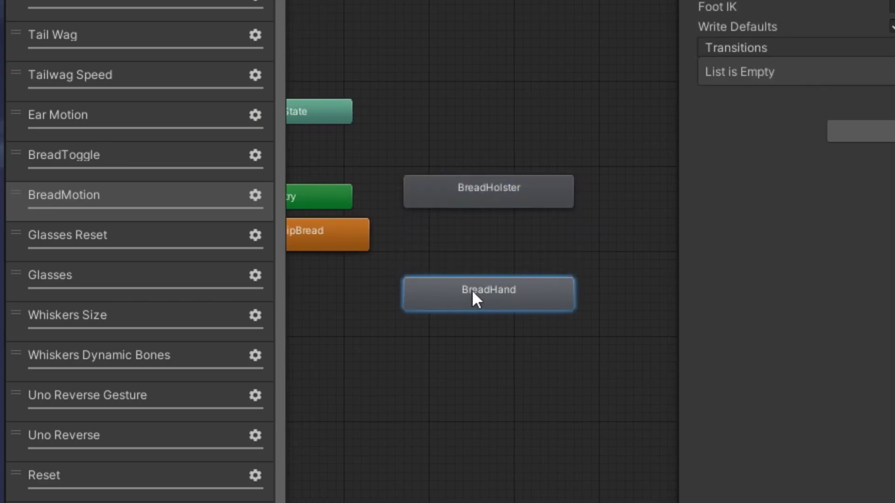
left_click(463, 240)
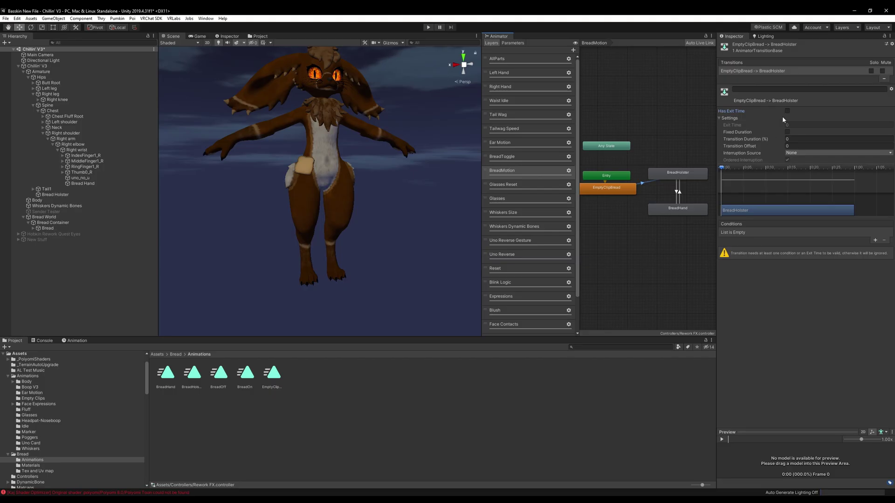
Set the BreadHolster→BreadHand transition to 0 duration with Fixed Duration and Has Exit Time off
left_click(788, 110)
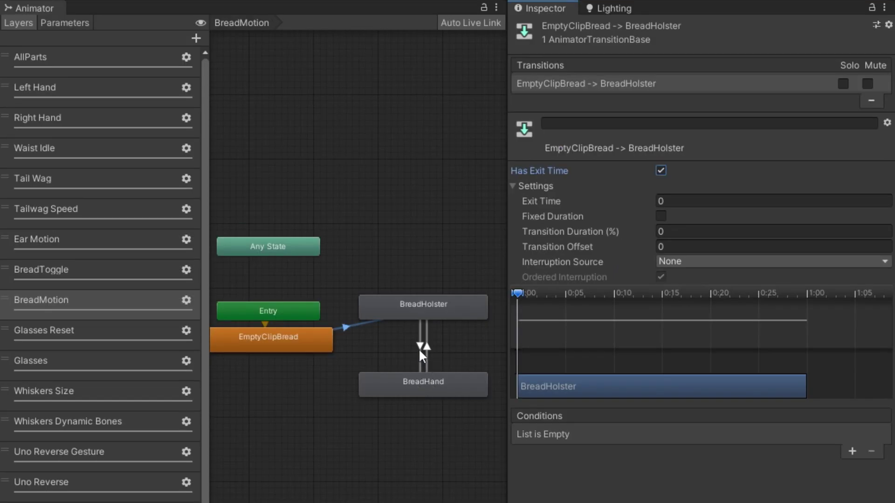
left_click(418, 348)
left_click(699, 228)
left_click(660, 216)
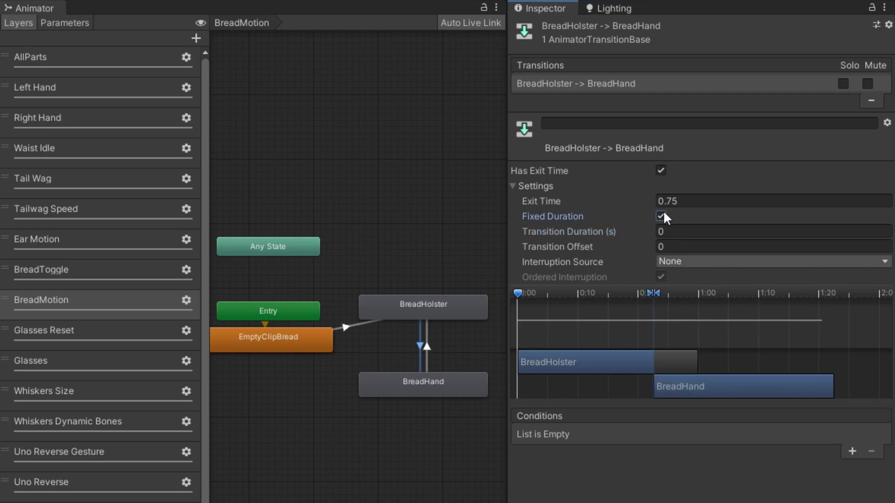
left_click(660, 170)
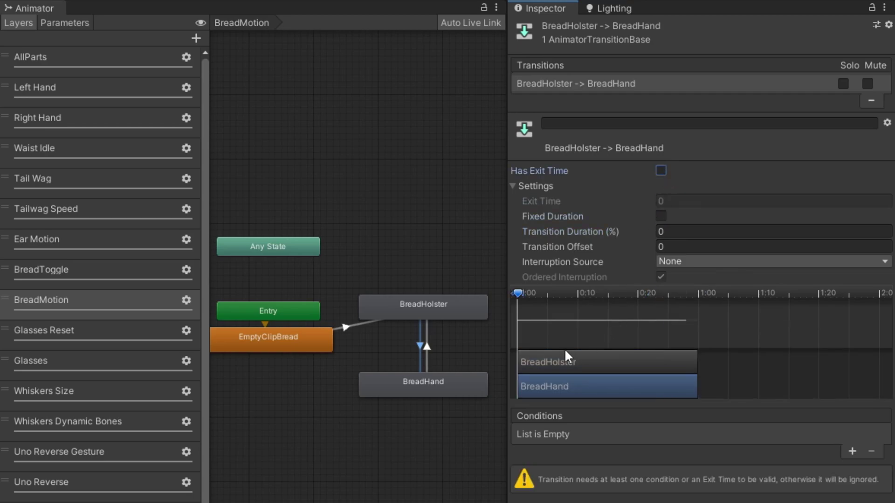
Condition BreadHolster→BreadHand on BreadToggle true and GestureRight Equals 1
left_click(851, 451)
left_click(611, 434)
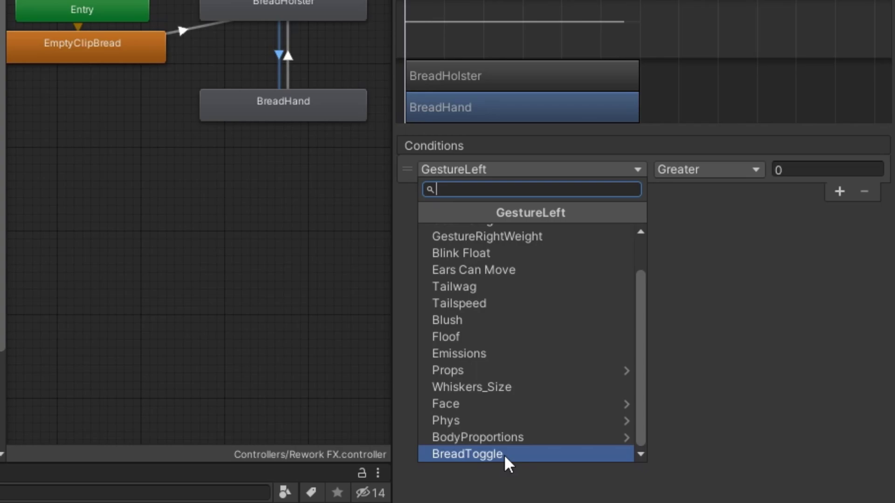
left_click(501, 456)
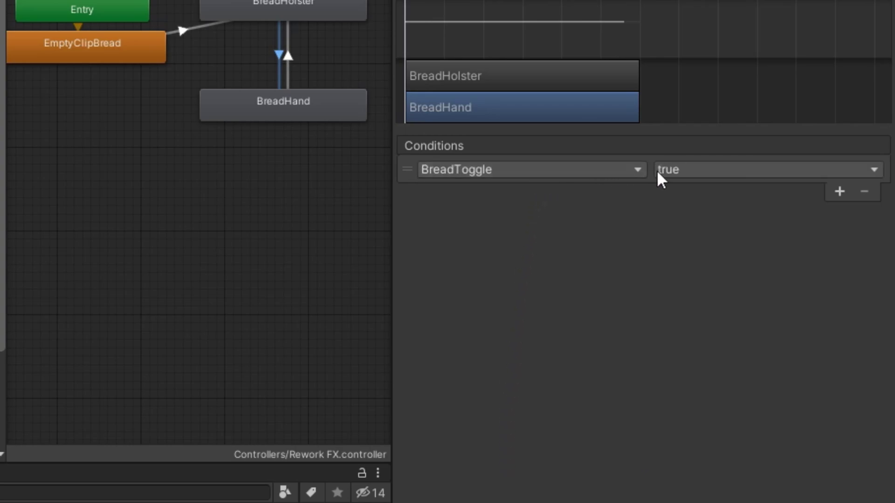
left_click(839, 192)
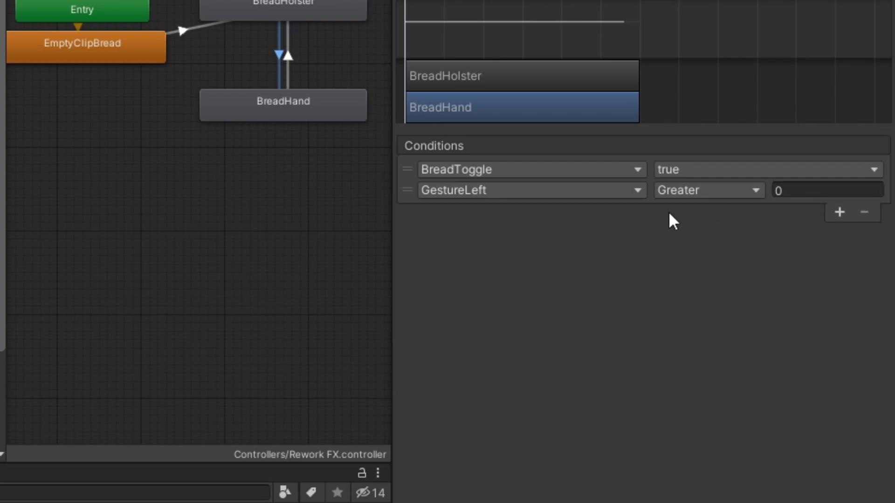
left_click(565, 190)
left_click(538, 285)
left_click(689, 189)
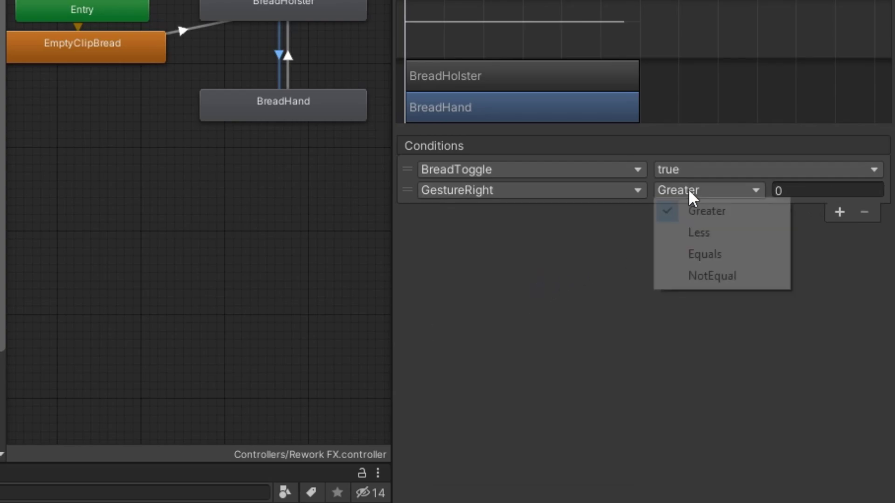
left_click(719, 254)
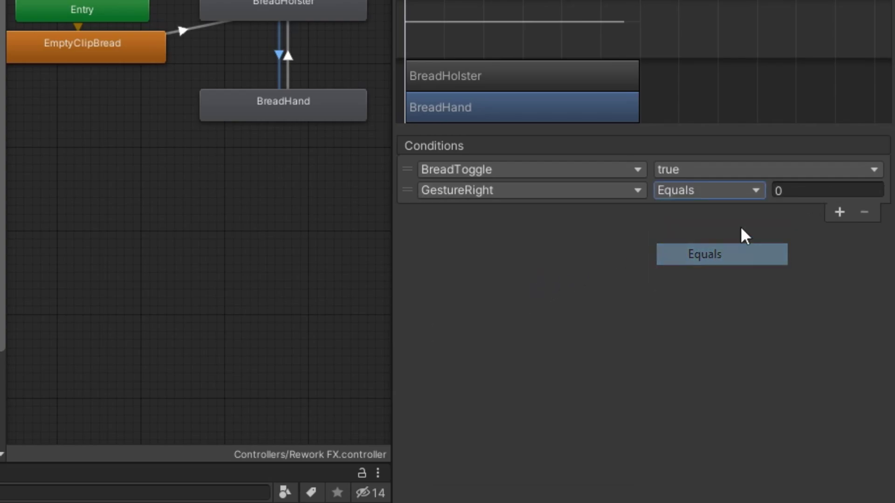
left_click(787, 192)
type("1")
Condition BreadHand→BreadHolster on GestureRight NotEqual 1
left_click(288, 70)
left_click(538, 190)
left_click(500, 287)
left_click(686, 187)
left_click(707, 254)
left_click(808, 191)
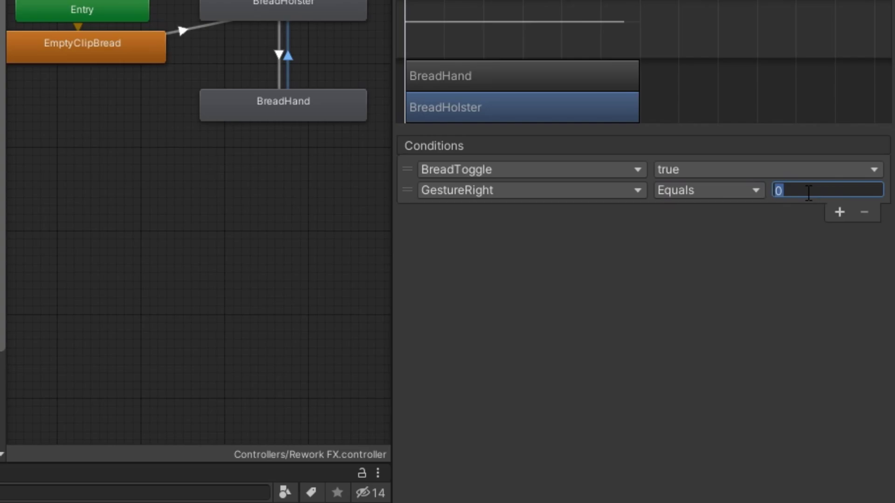
type("2")
left_click(684, 191)
left_click(699, 276)
left_click(793, 191)
type("1")
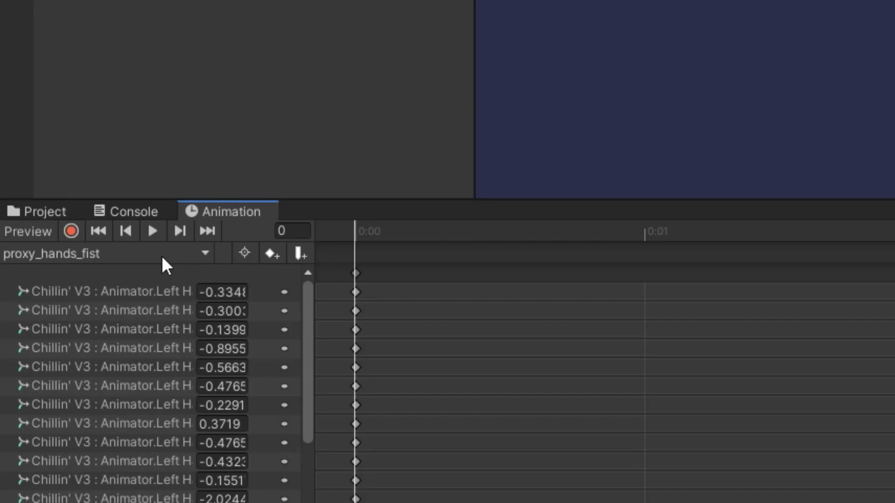
left_click(161, 256)
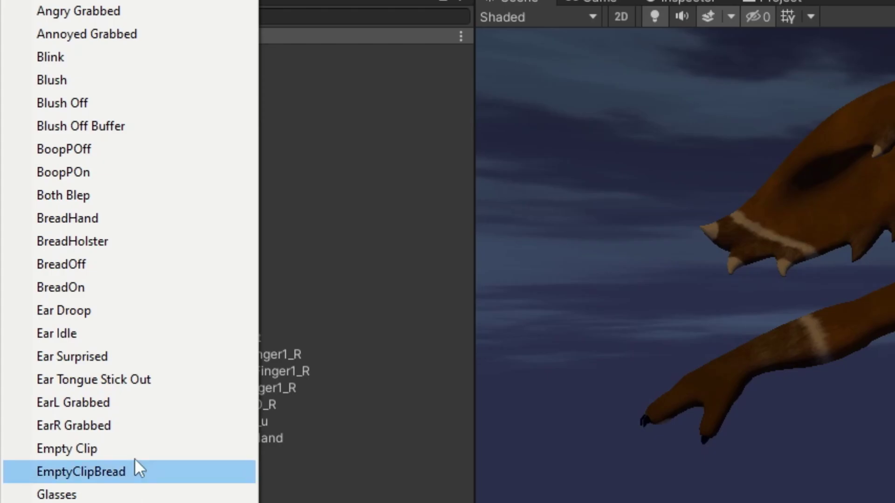
Record BreadHolster with the Parent Constraint enabled, Bread Holster weight 1, Bread Hand 0, at frames 0 and 1
left_click(108, 248)
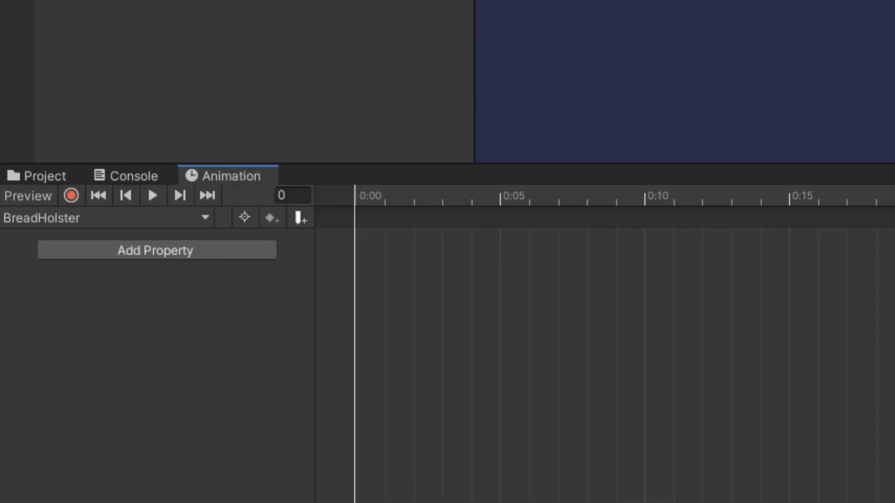
left_click(73, 195)
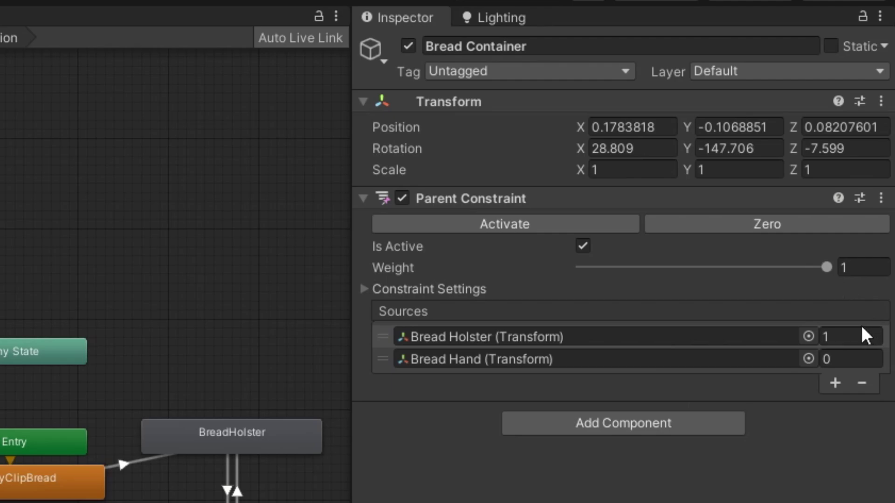
left_click(885, 141)
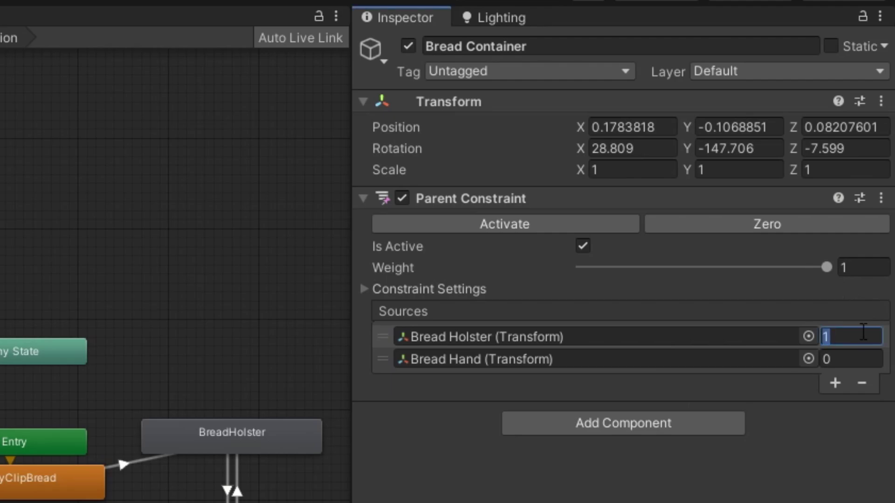
type("1")
left_click(836, 358)
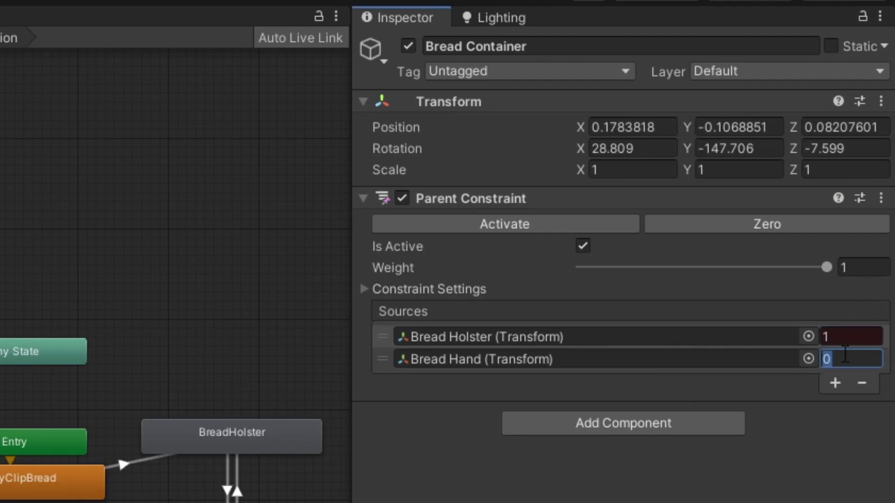
type("0")
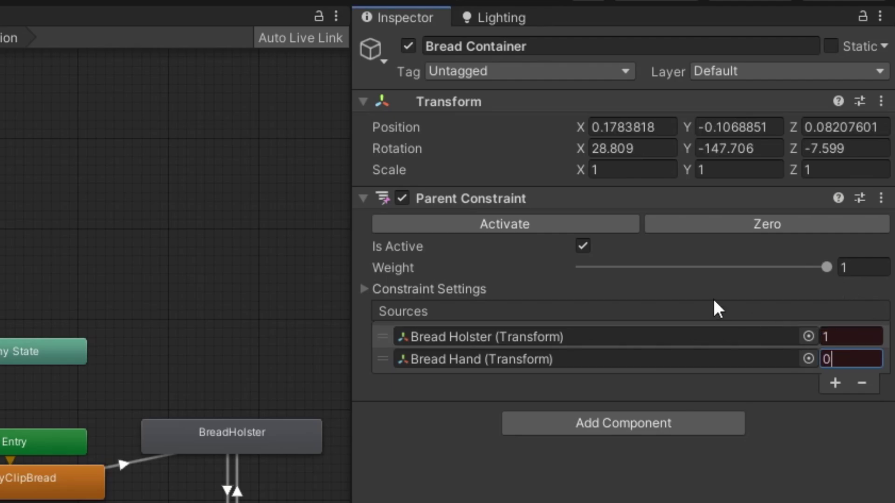
double_click(403, 196)
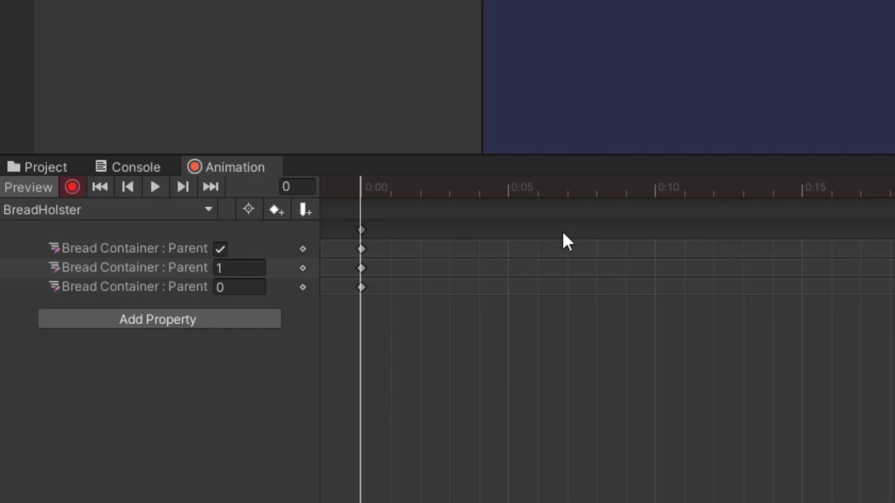
left_click(391, 195)
left_click(274, 212)
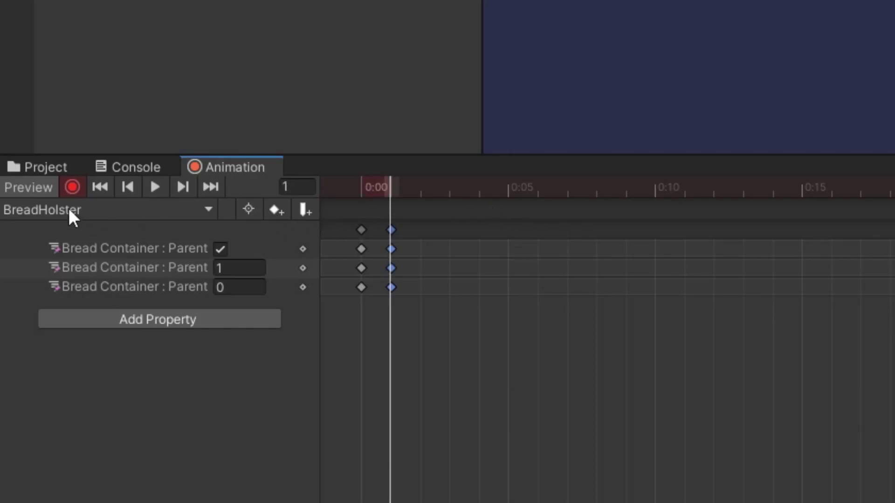
left_click(68, 188)
left_click(76, 208)
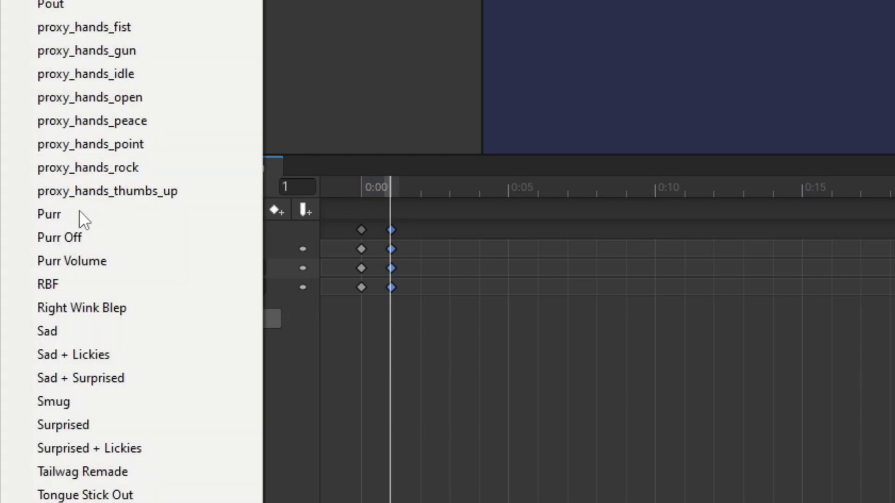
Record the BreadHand clip with Bread Holster weight 0 and Bread Hand weight 1
left_click(77, 237)
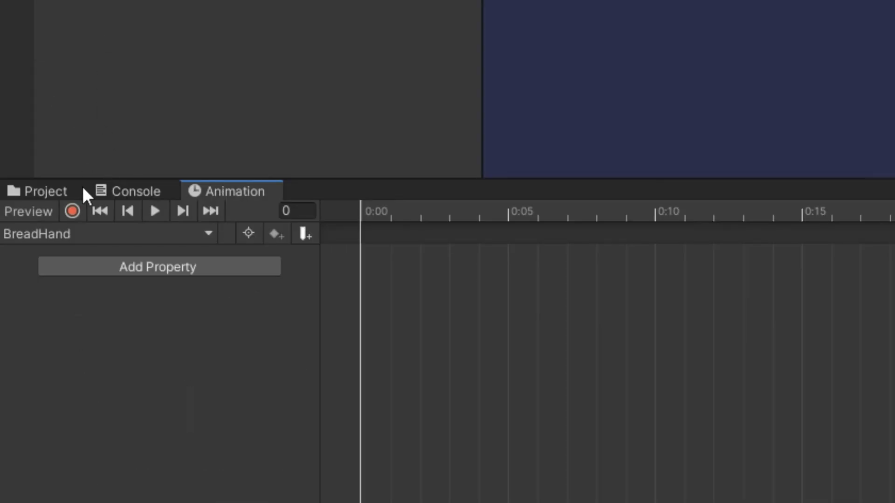
left_click(70, 212)
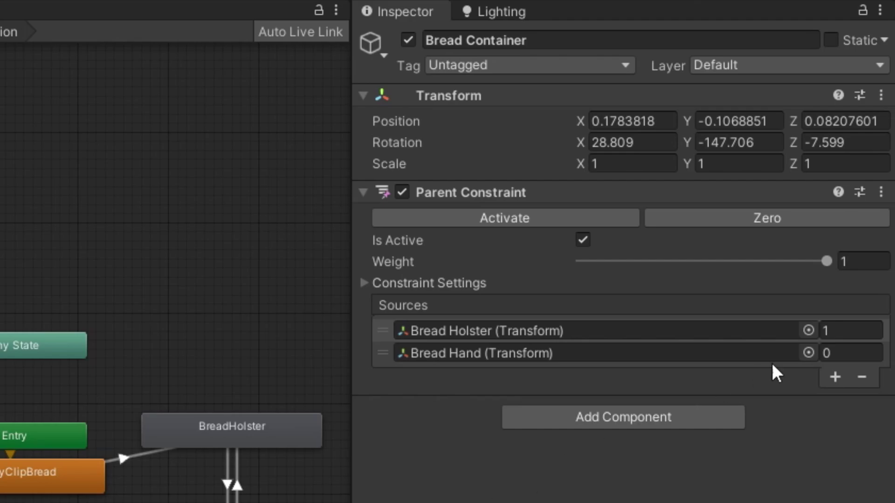
left_click(845, 331)
type("0")
left_click(847, 354)
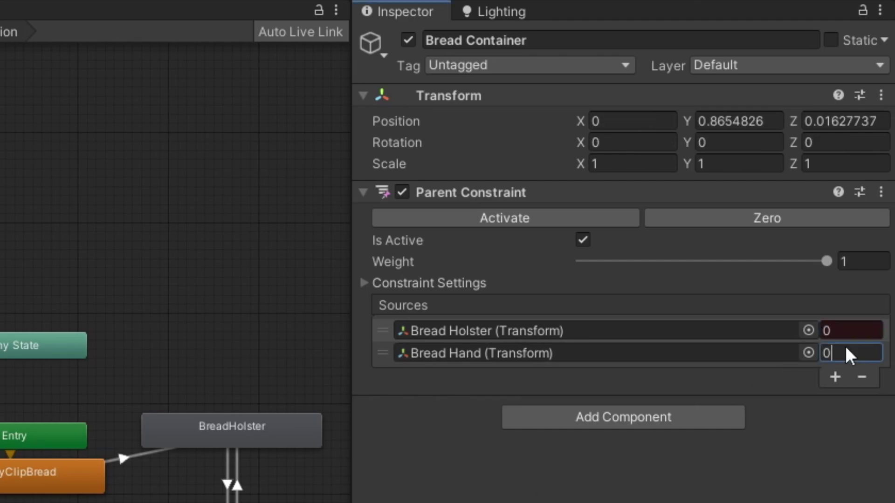
type("1")
key("Return")
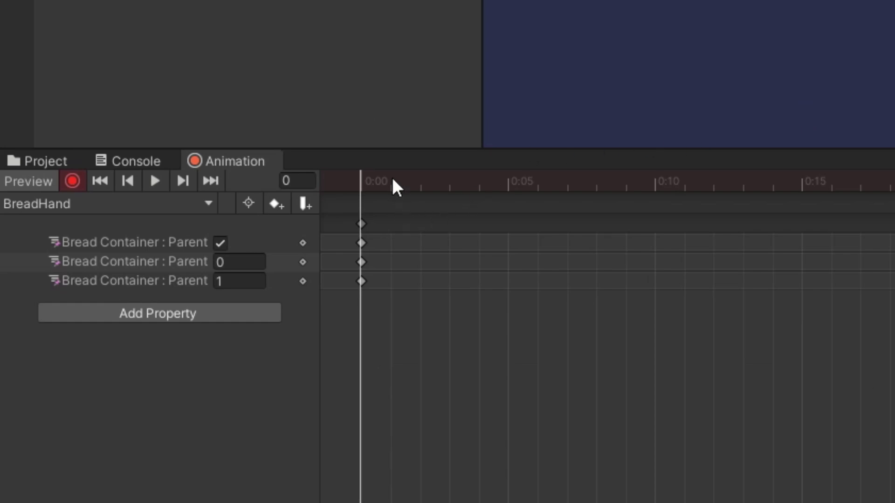
left_click(392, 181)
Key BreadHand at frame 1, then verify in Play mode that GestureRight 1 moves bread to hand
left_click(277, 205)
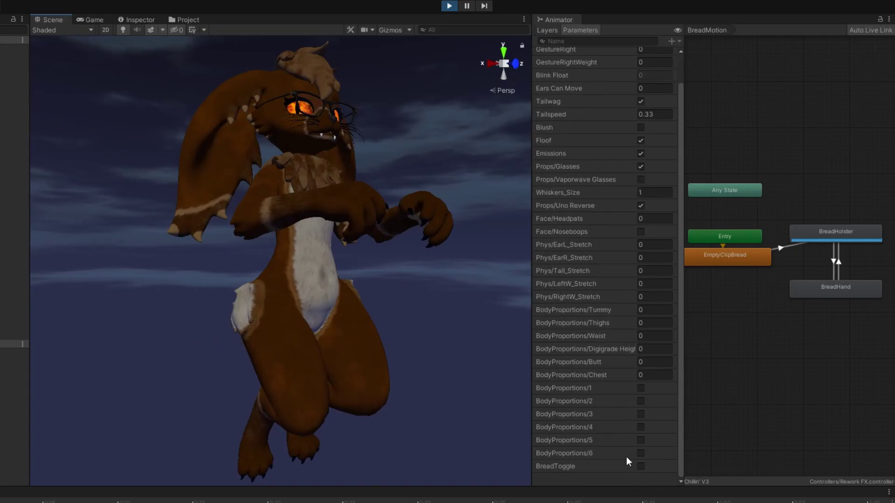
left_click(641, 466)
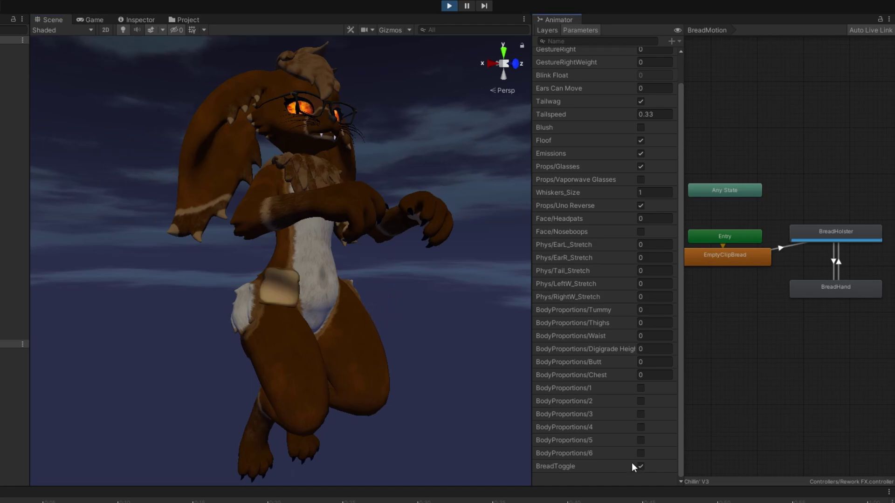
scroll(644, 112, "up", 2)
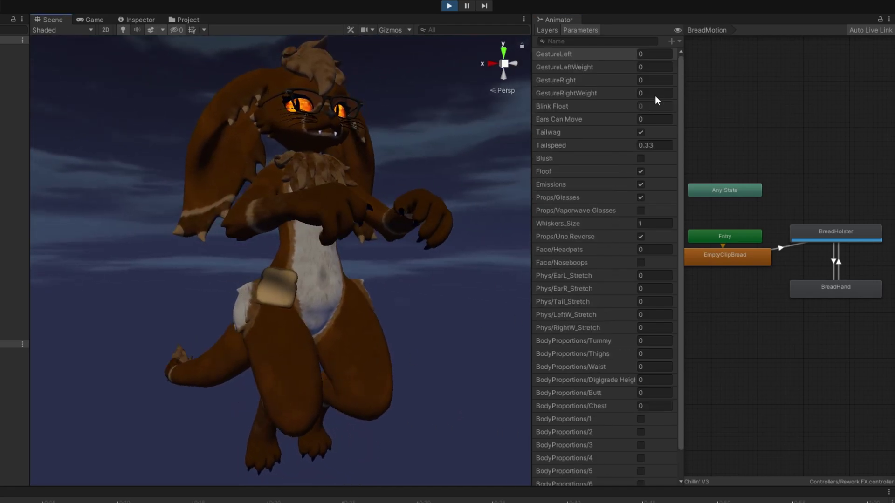
left_click(658, 78)
type("1")
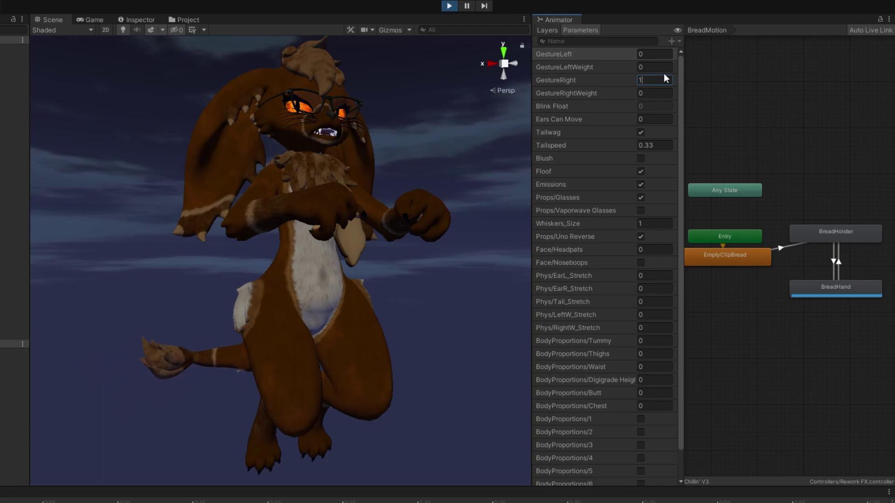
key("BackSpace")
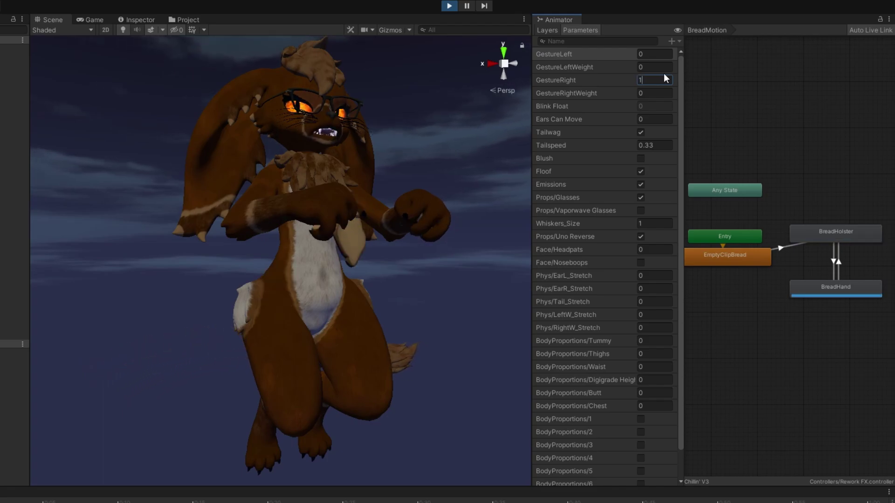
type("1")
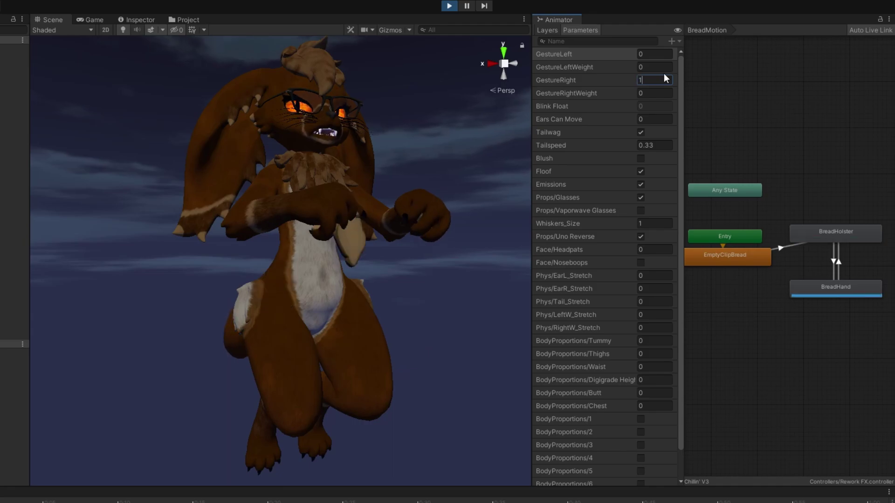
key("BackSpace")
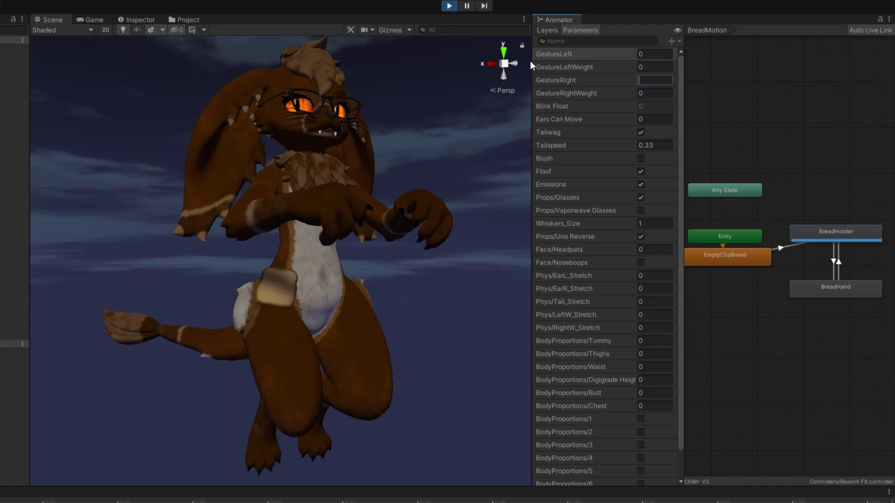
left_click(448, 6)
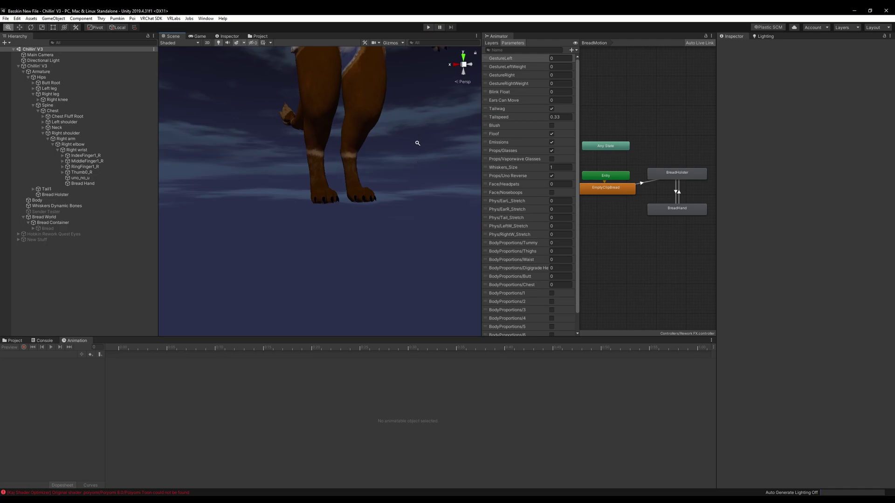